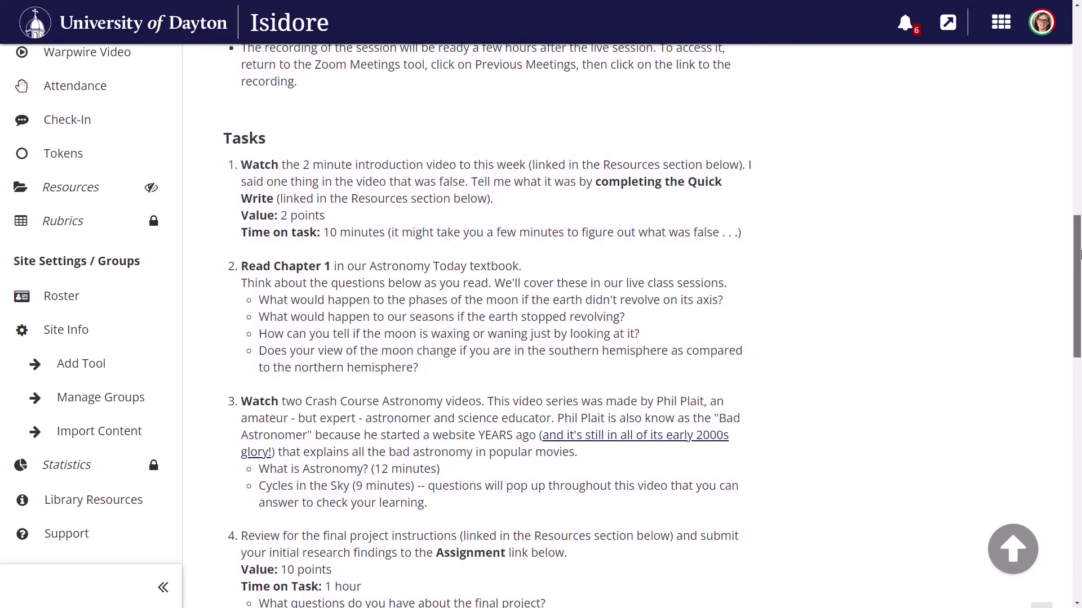
# Review the numbered task descriptions and the linked items in the Resources section of the Week 01 lesson page.
pyautogui.moveTo(1077, 258); pyautogui.dragTo(1077, 295)
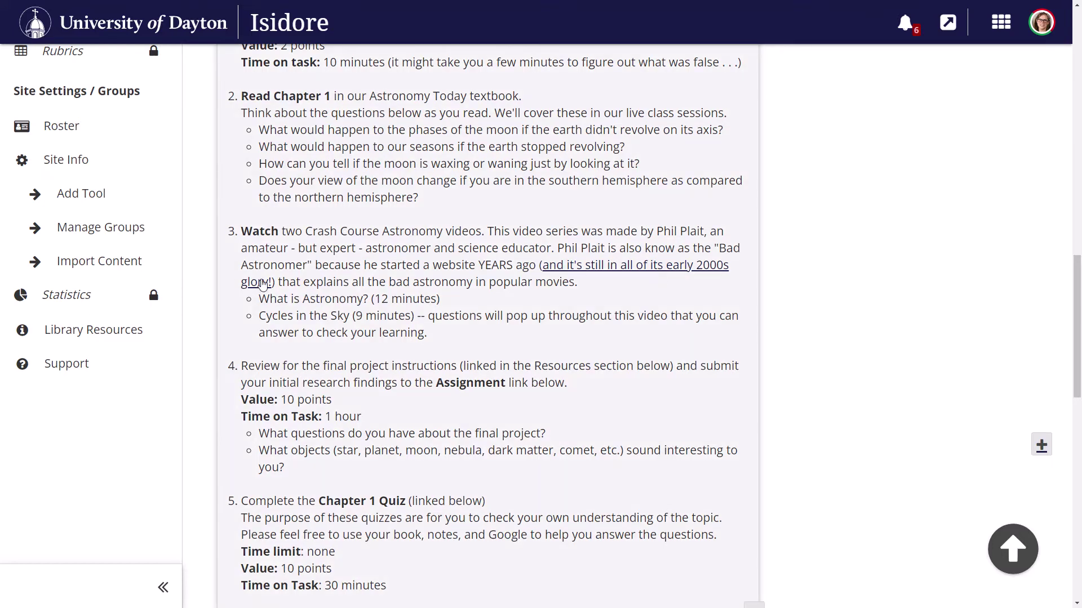
pyautogui.scroll(4, 264, 270)
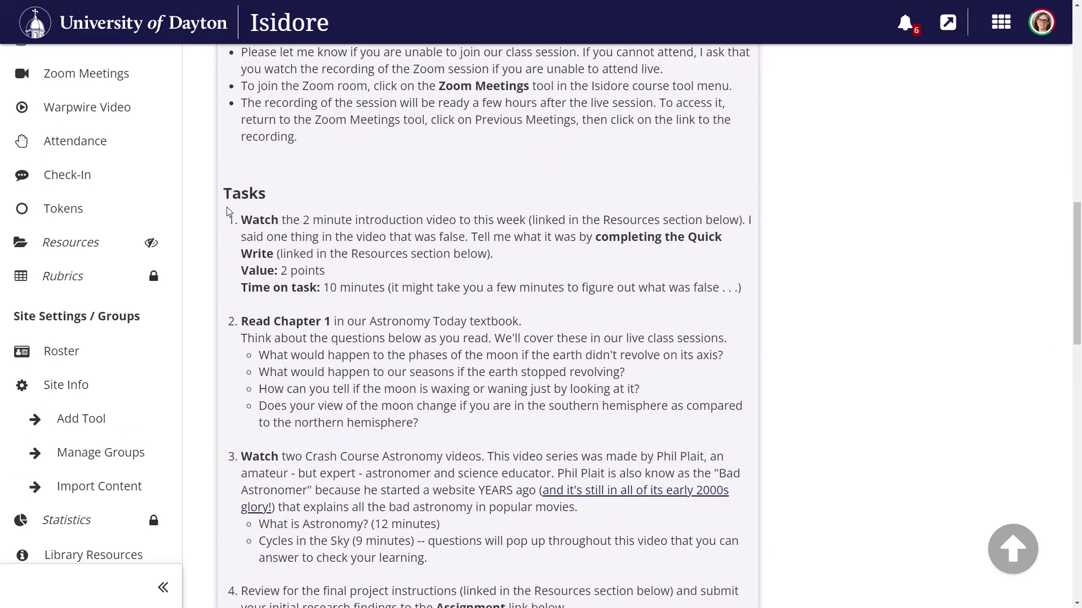
pyautogui.moveTo(233, 201); pyautogui.dragTo(754, 293)
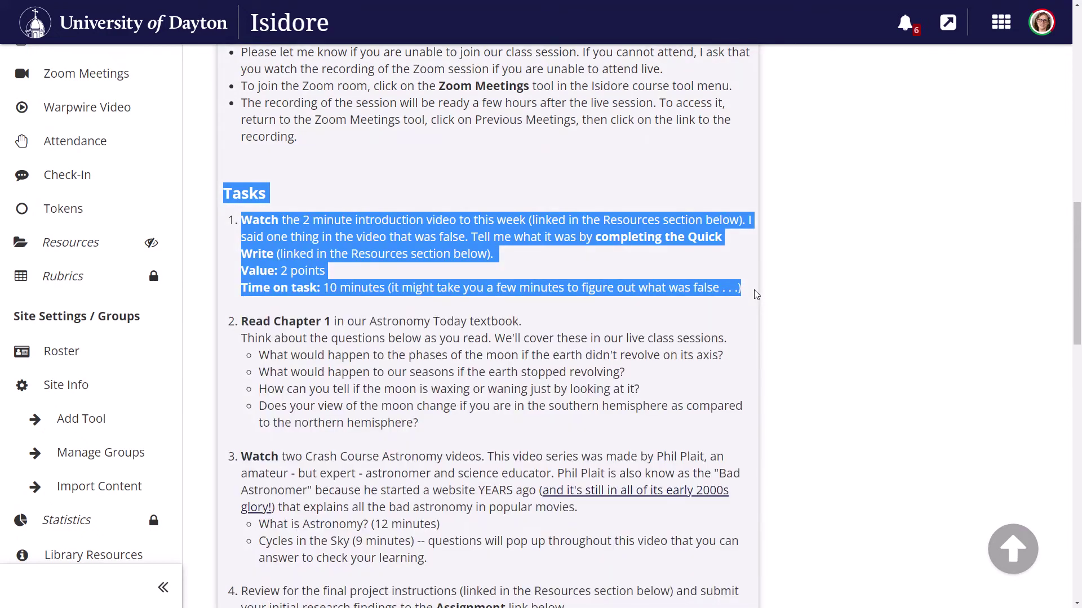
pyautogui.click(756, 295)
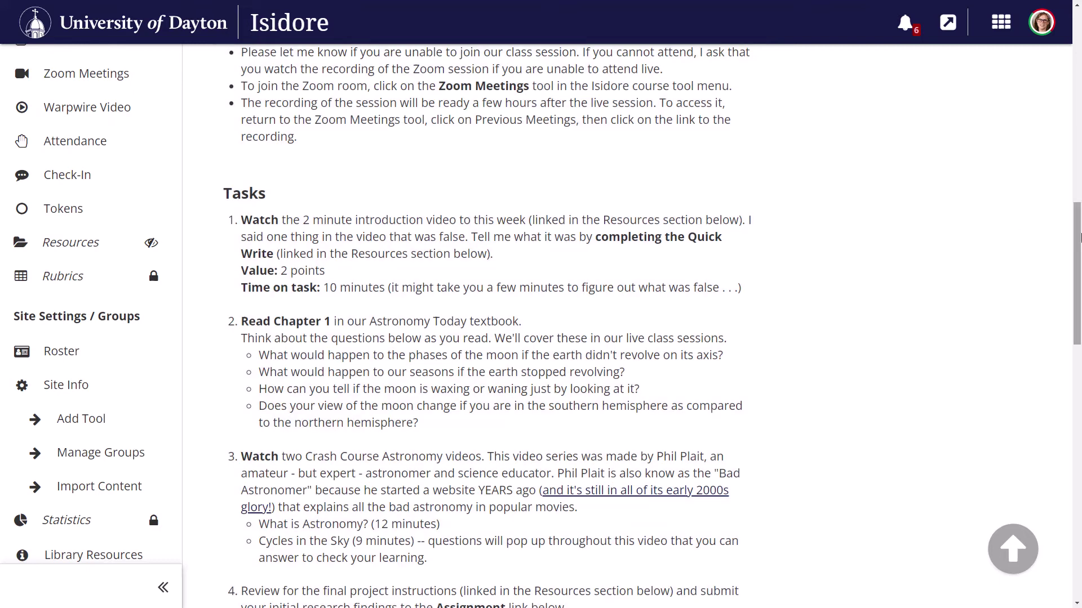
pyautogui.moveTo(1078, 238); pyautogui.dragTo(1079, 481)
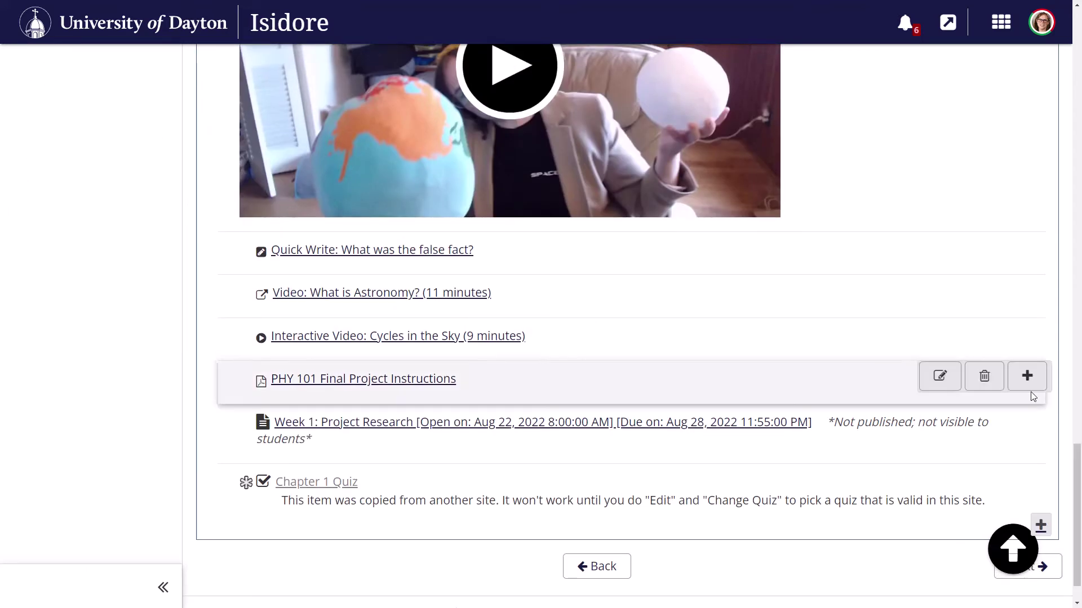
pyautogui.scroll(5, 1031, 387)
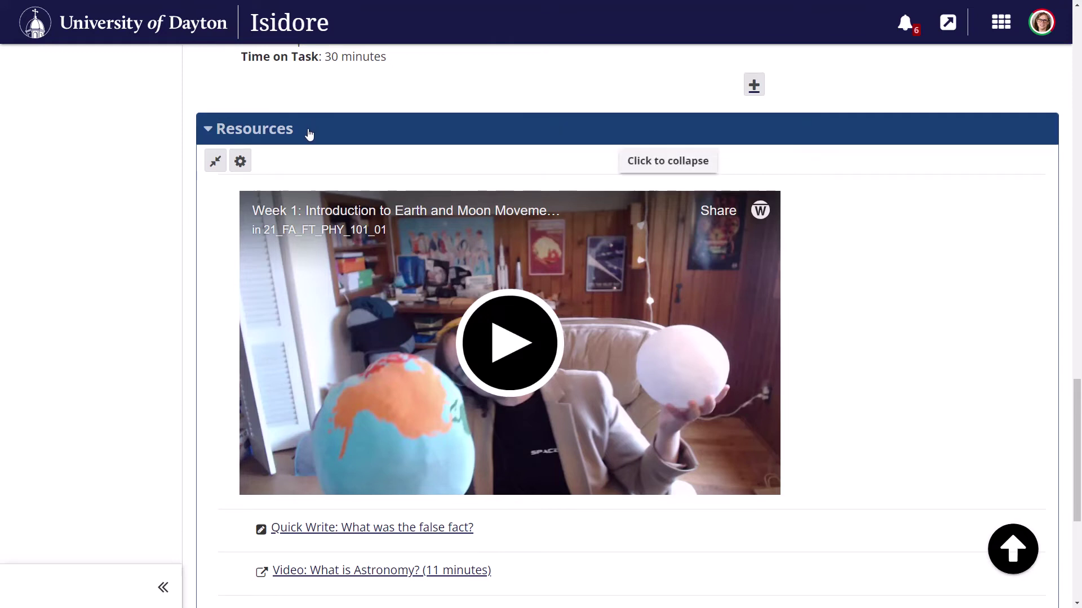
pyautogui.scroll(-5, 1072, 459)
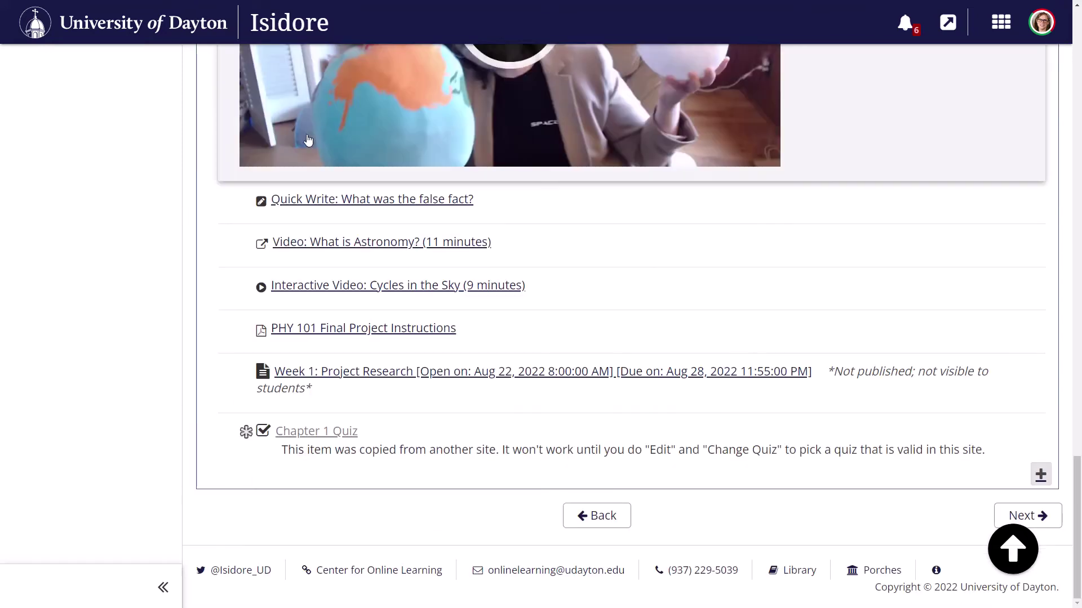
# Add a section break below the Resources section and title the new section "Task 1: Watch Introduction Video".
pyautogui.click(1040, 476)
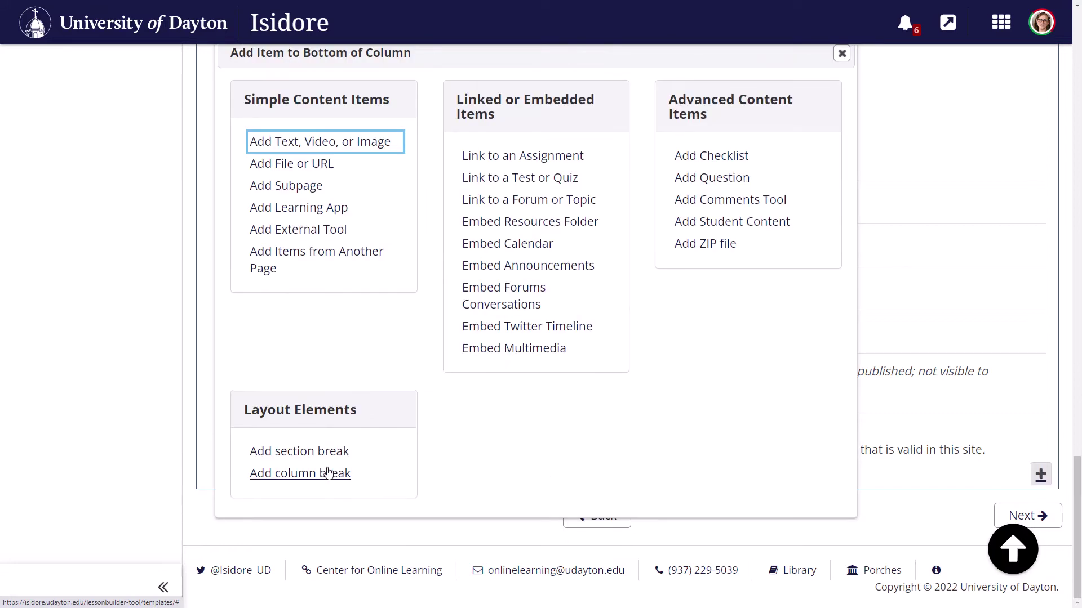
pyautogui.click(304, 451)
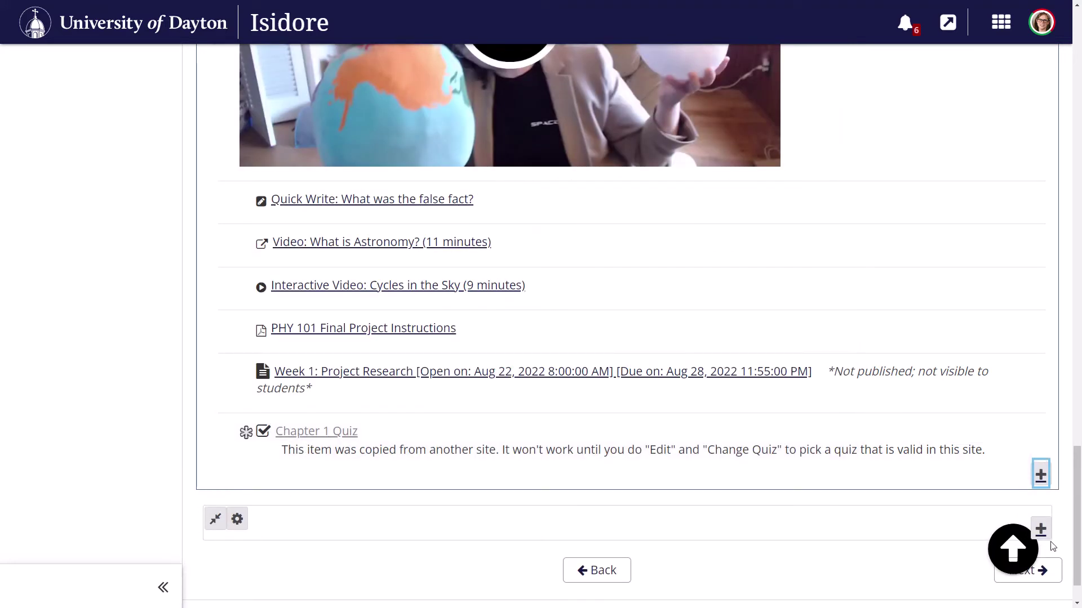
pyautogui.click(242, 522)
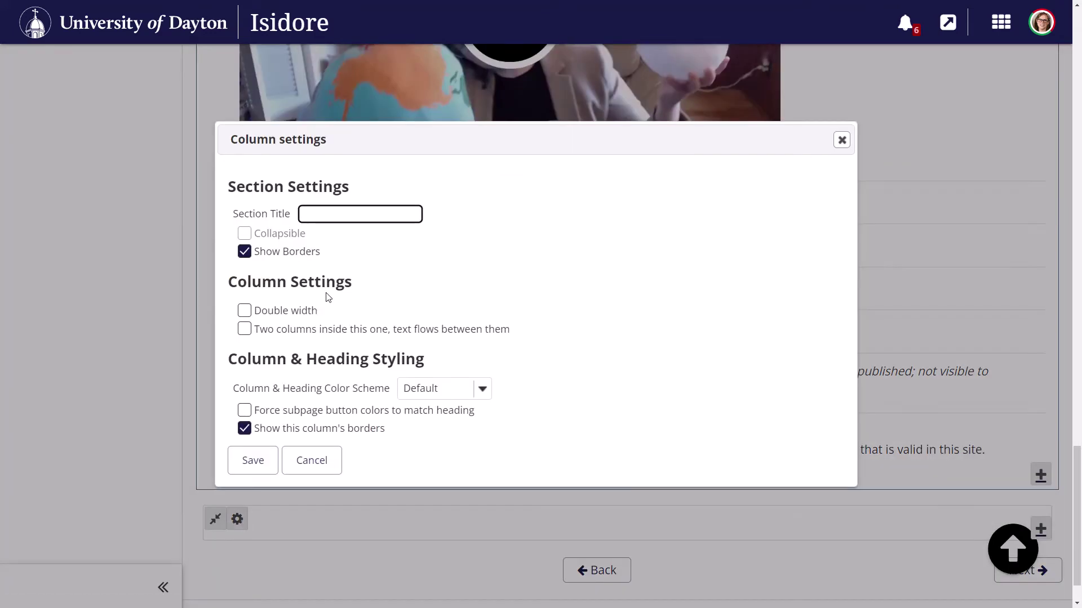
pyautogui.write('Task 1: W')
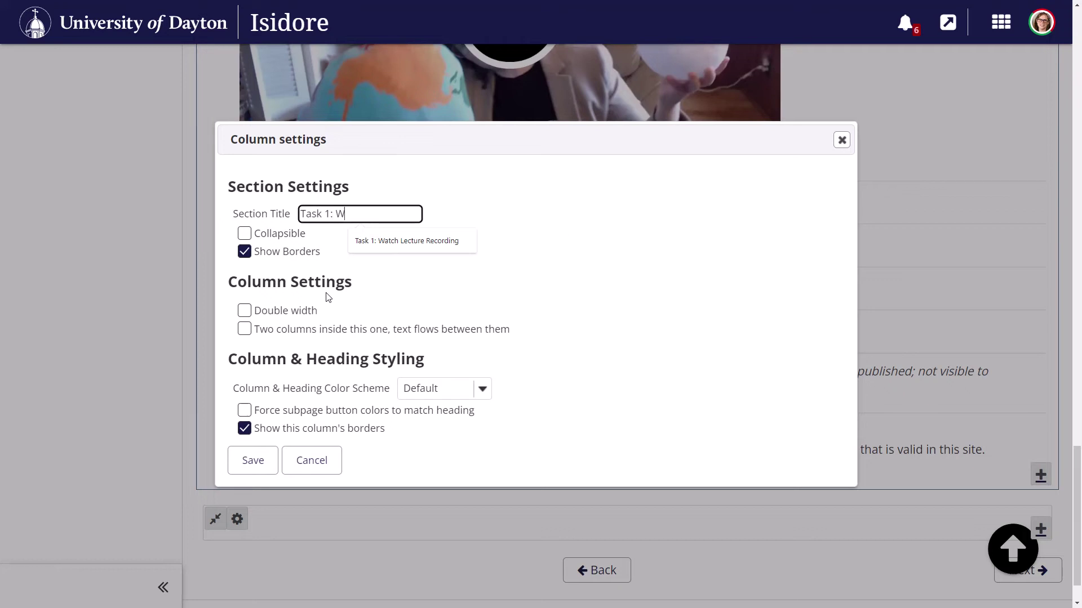
pyautogui.write('atch Introduction Video')
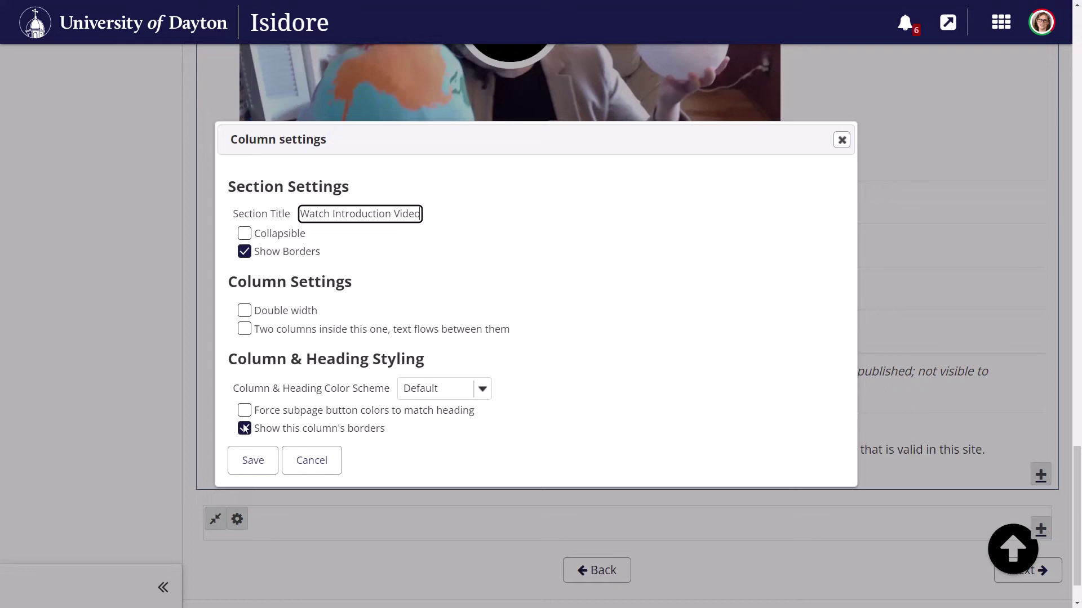
# Turn off the new column's own borders, set its color scheme to Navy, and save the column settings.
pyautogui.click(244, 429)
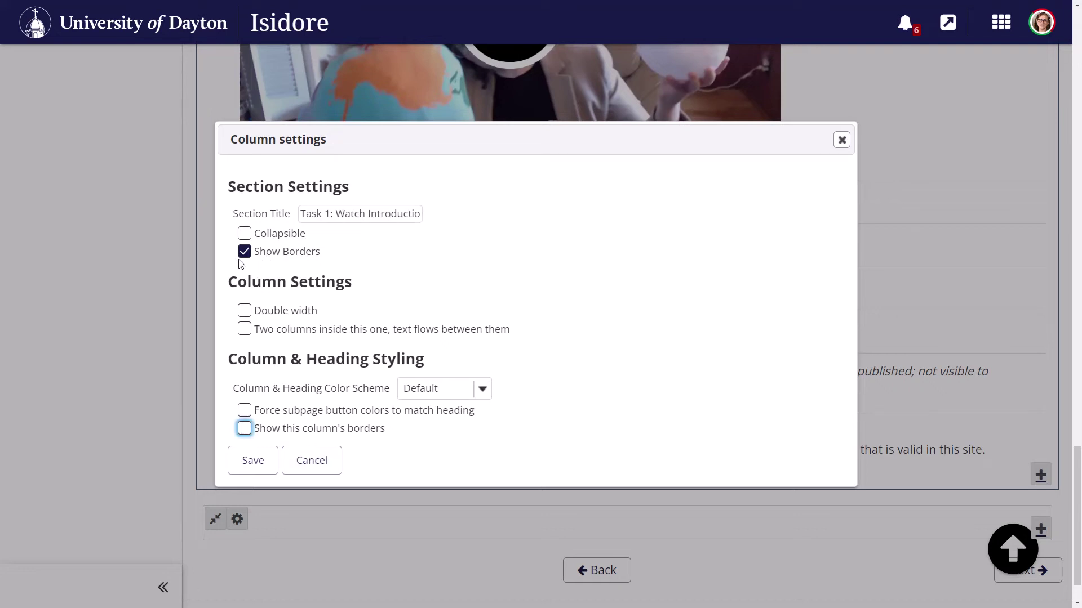
pyautogui.click(446, 391)
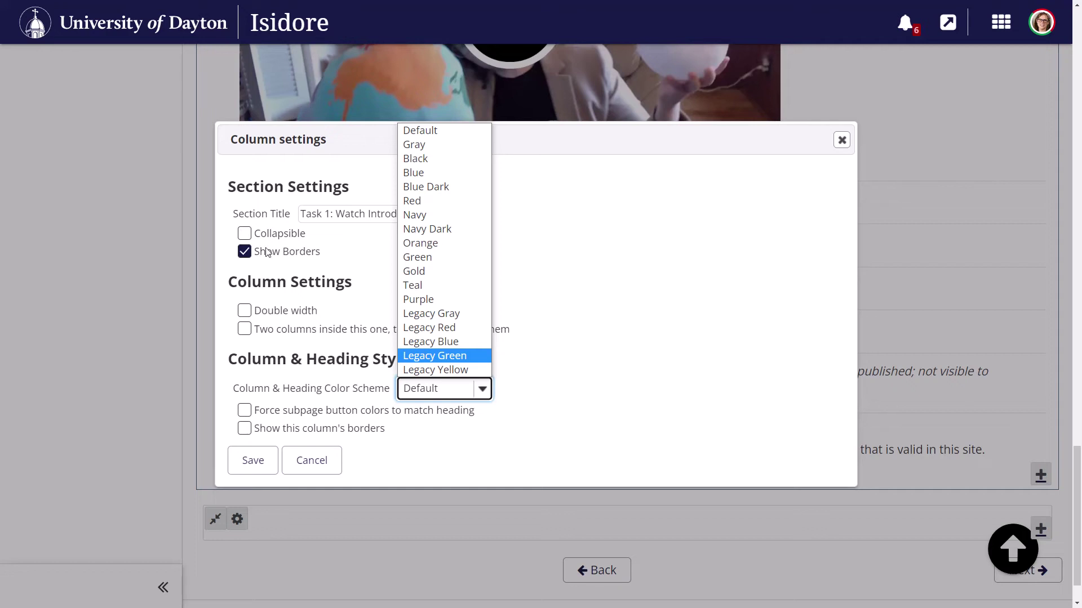
pyautogui.click(420, 217)
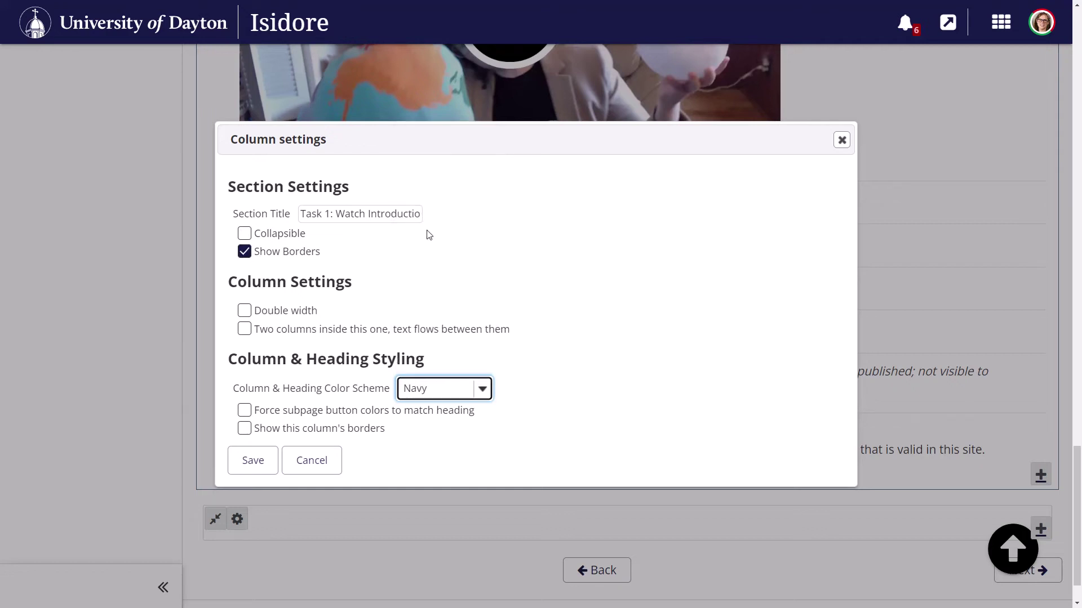
pyautogui.click(428, 389)
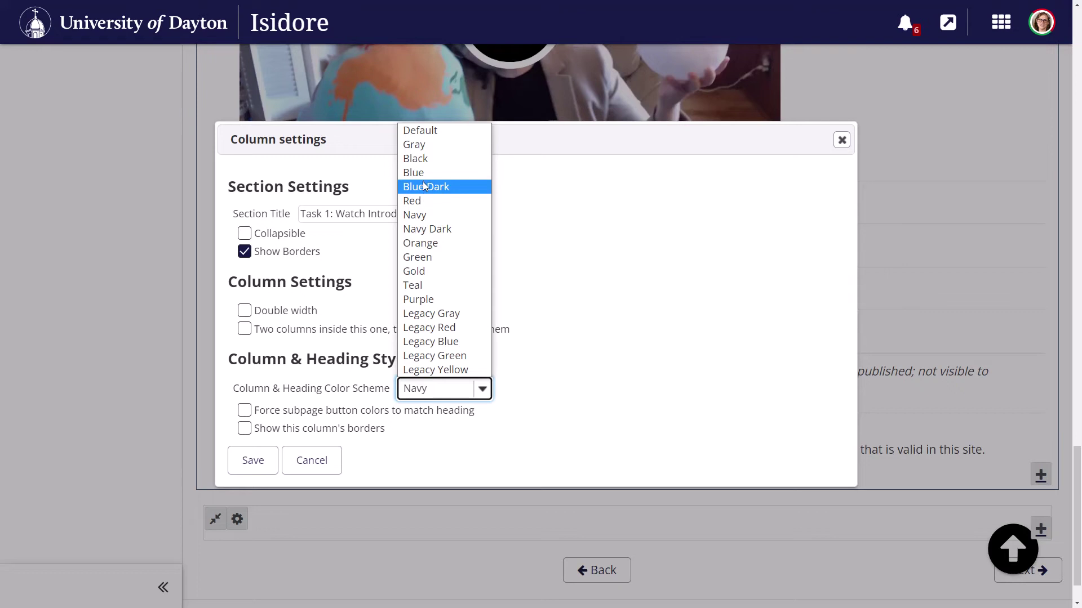
pyautogui.click(424, 187)
pyautogui.click(424, 393)
pyautogui.click(420, 219)
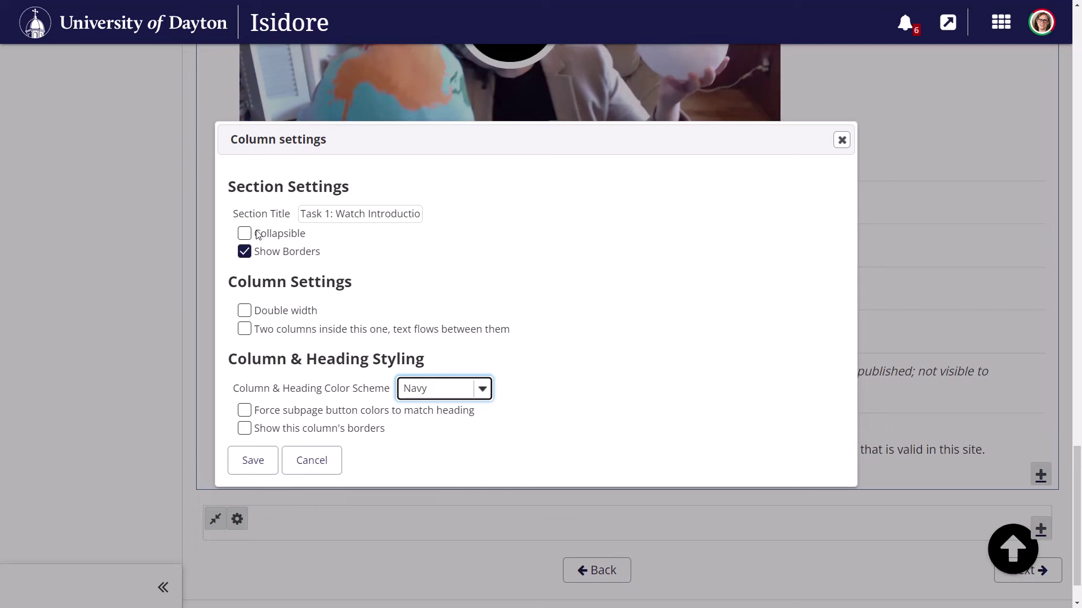
pyautogui.click(269, 473)
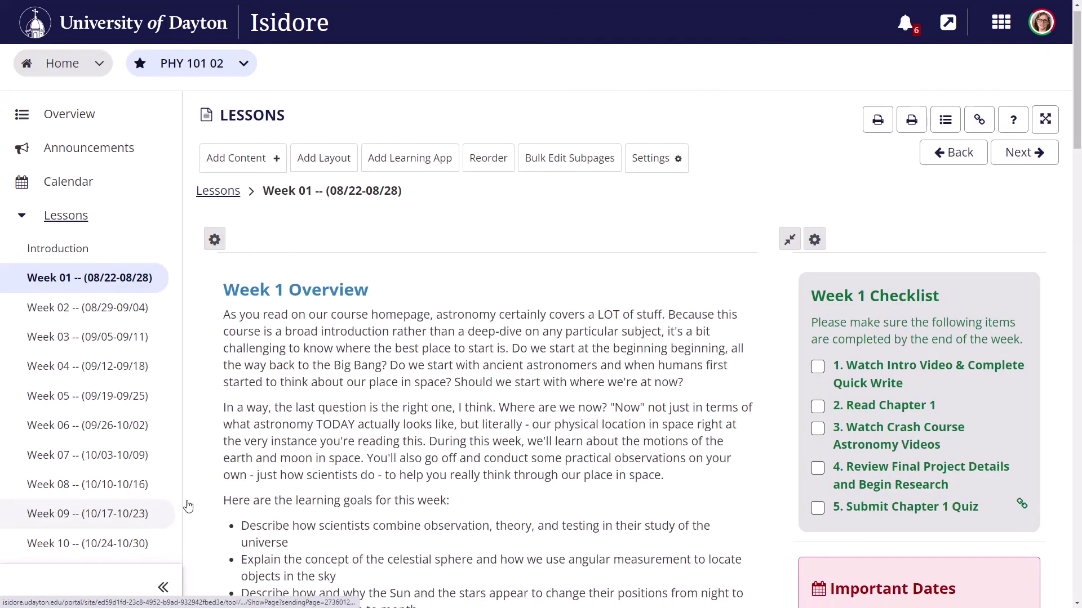
# Copy the first task's instructions from the Tasks list into a new text item in the Task 1 section.
pyautogui.scroll(-20, 390, 465)
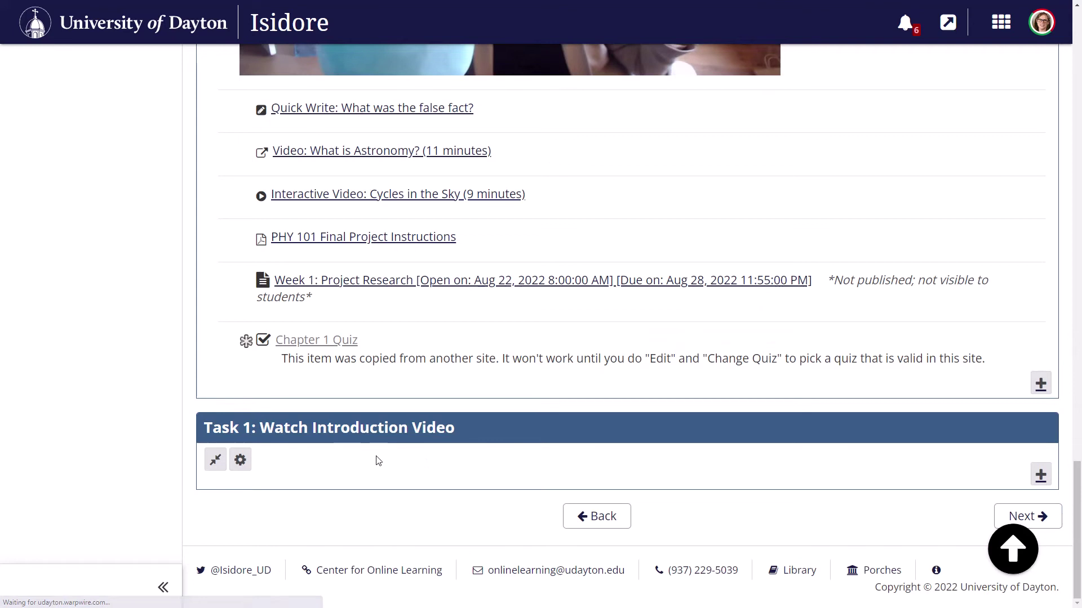
pyautogui.scroll(10, 597, 415)
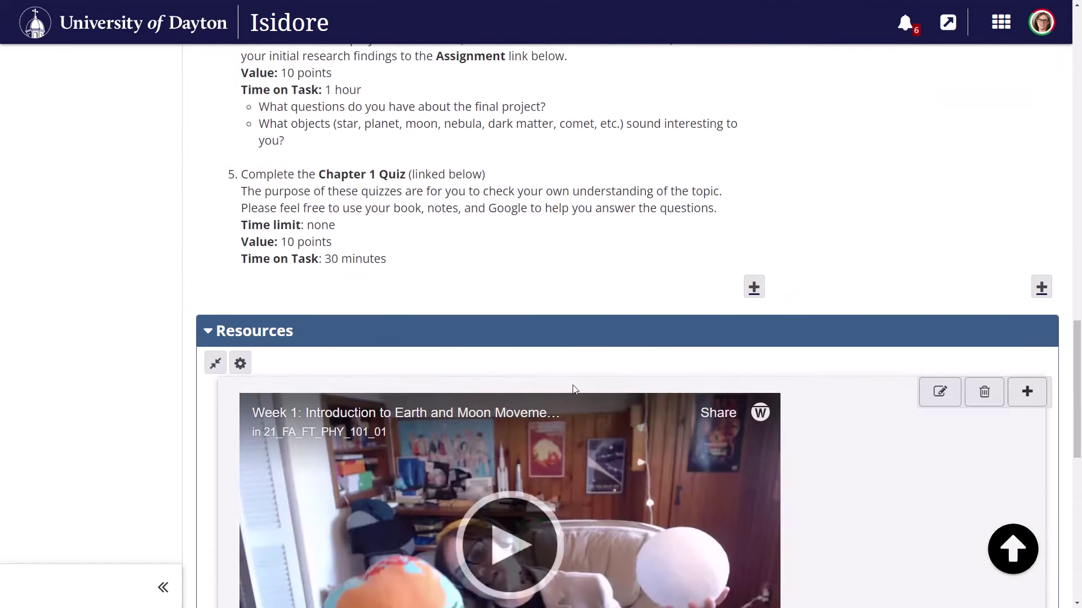
pyautogui.scroll(9, 574, 389)
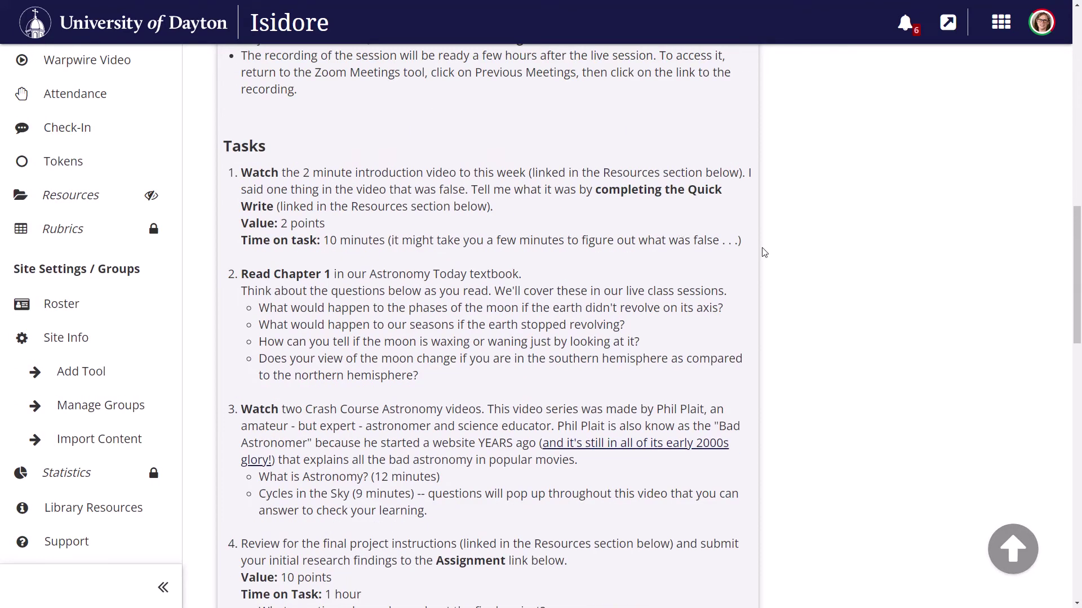
pyautogui.moveTo(751, 245); pyautogui.dragTo(249, 174)
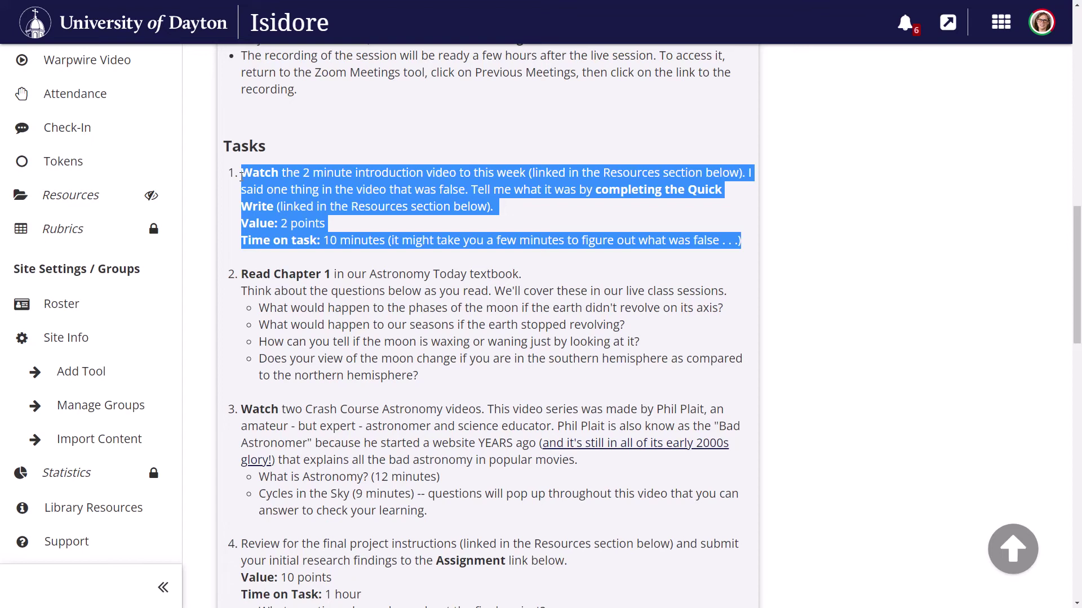
pyautogui.scroll(-20, 466, 277)
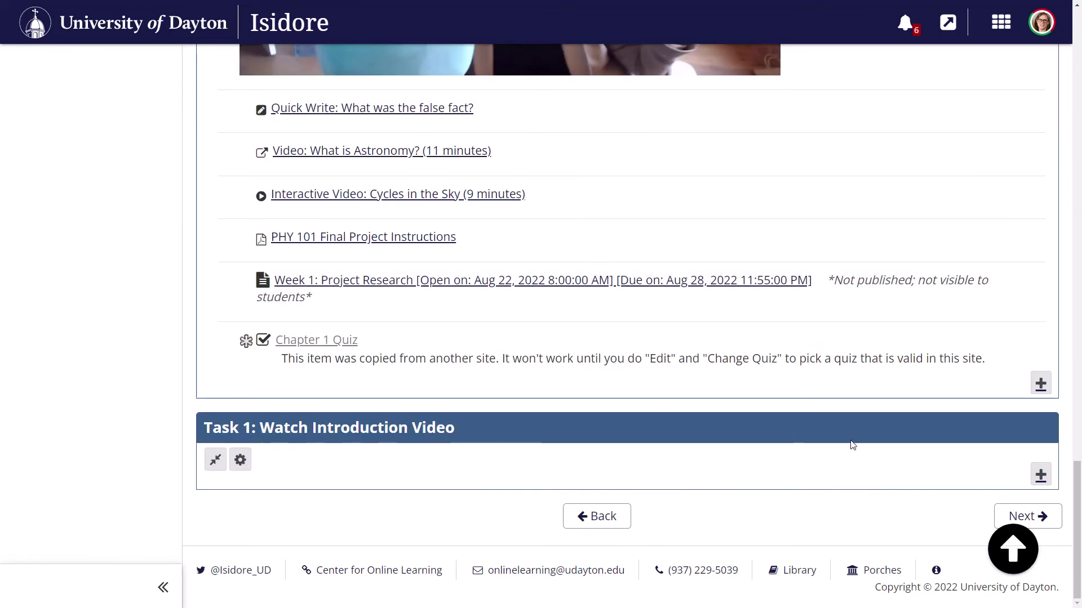
pyautogui.click(1040, 477)
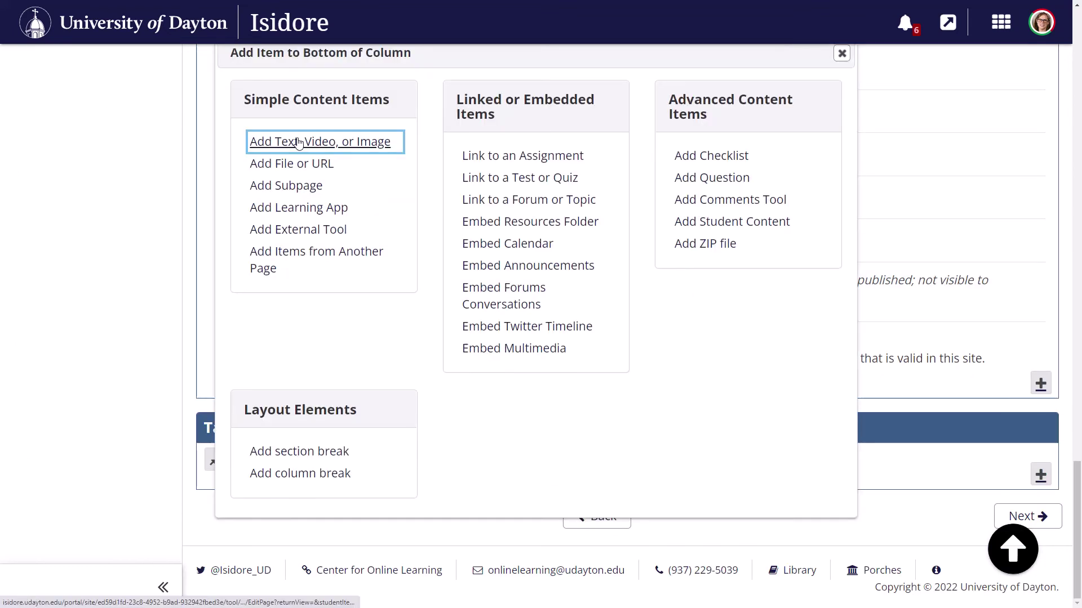
pyautogui.click(308, 142)
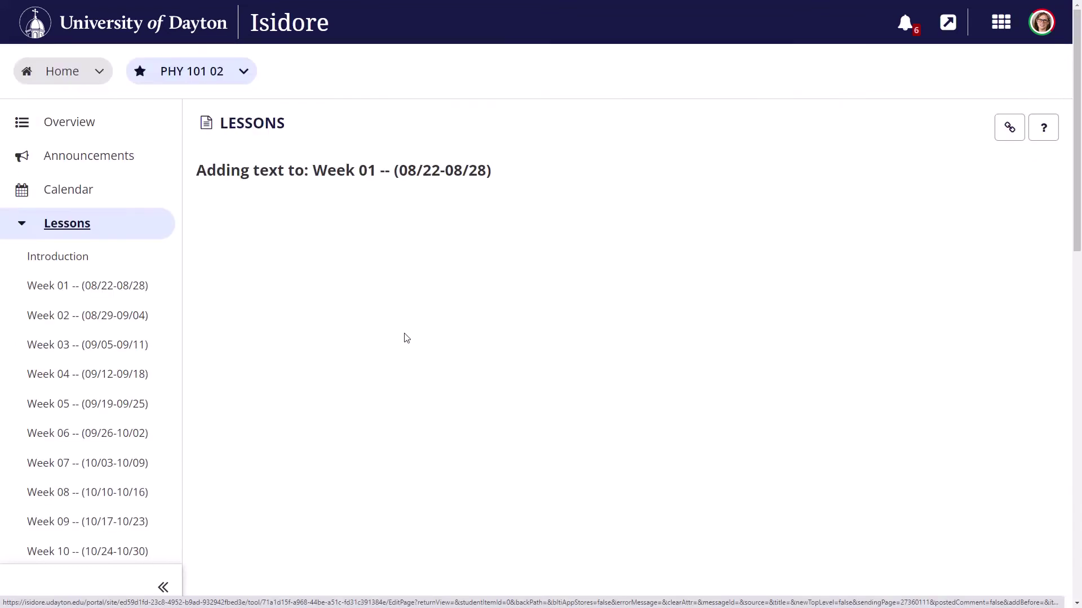
pyautogui.write('Watch the 2 minute introduction video to this week (linked in the Resources section below). I said one thing in the video that was false. Tell me what it was by completing the Quick Write (linked in the Resources section below). Value: 2 points Time on task: 10 minutes (it might take you a few minutes to figure out what was false . . .)')
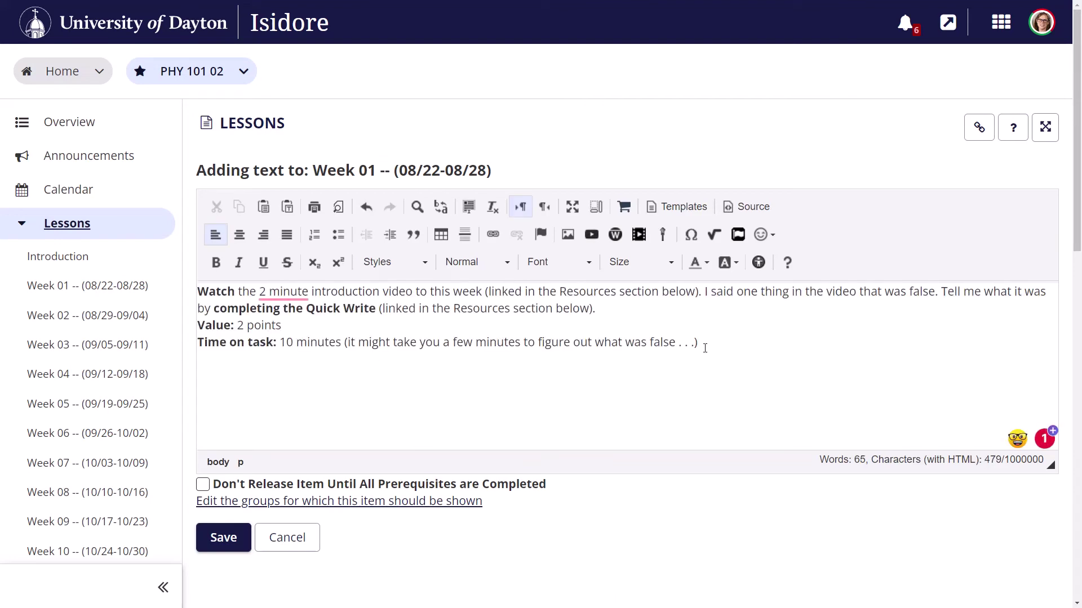
# Embed the Warpwire video "Week 1: Introduction to Earth and Moon Movements" from the PHY 101 01 library below the instructions.
pyautogui.click(615, 235)
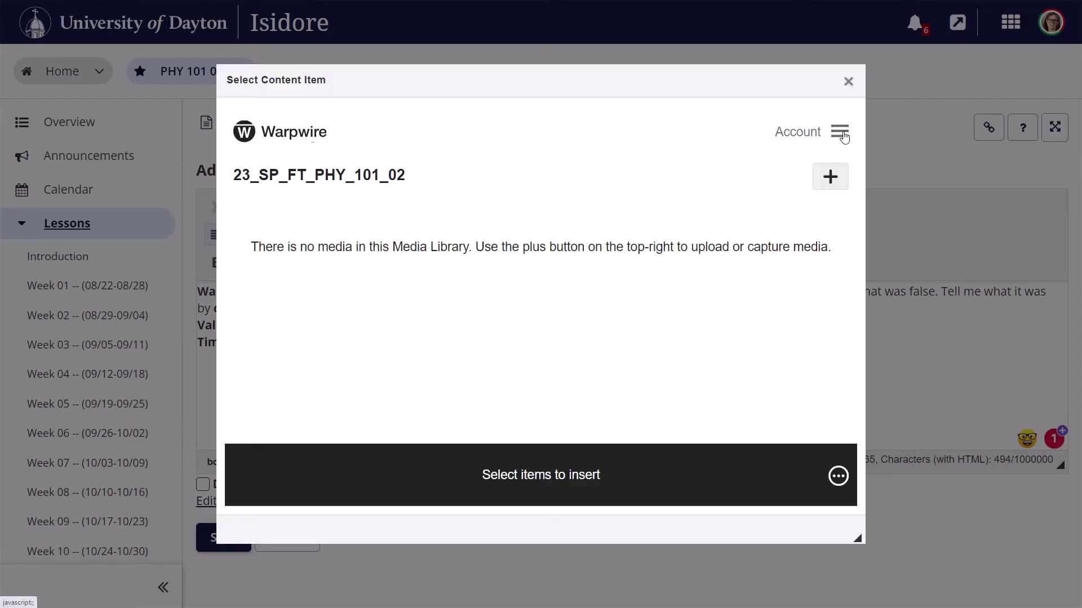
pyautogui.click(841, 134)
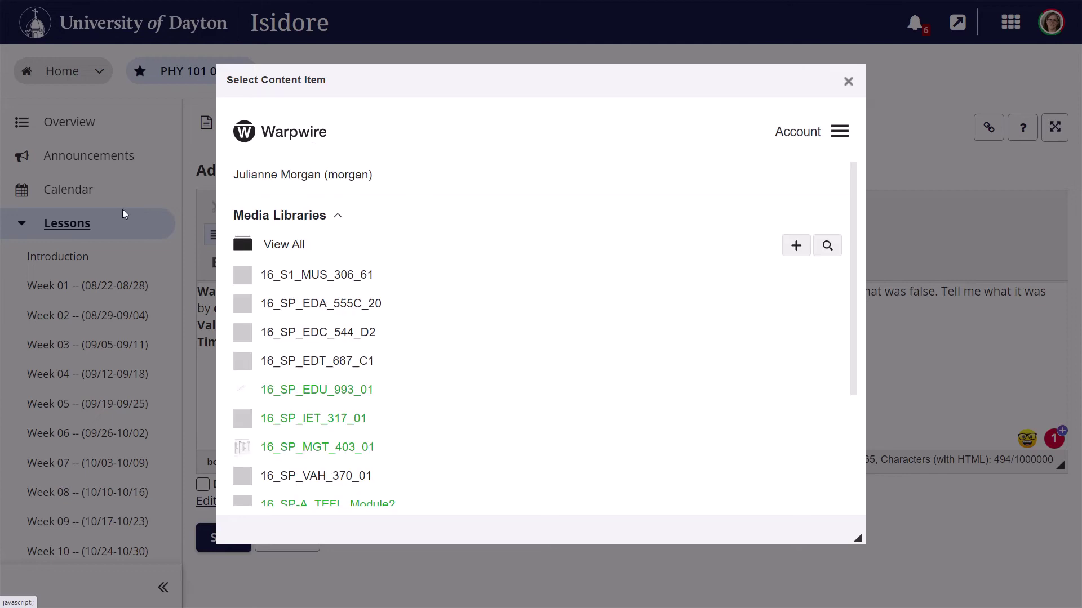
pyautogui.click(592, 341)
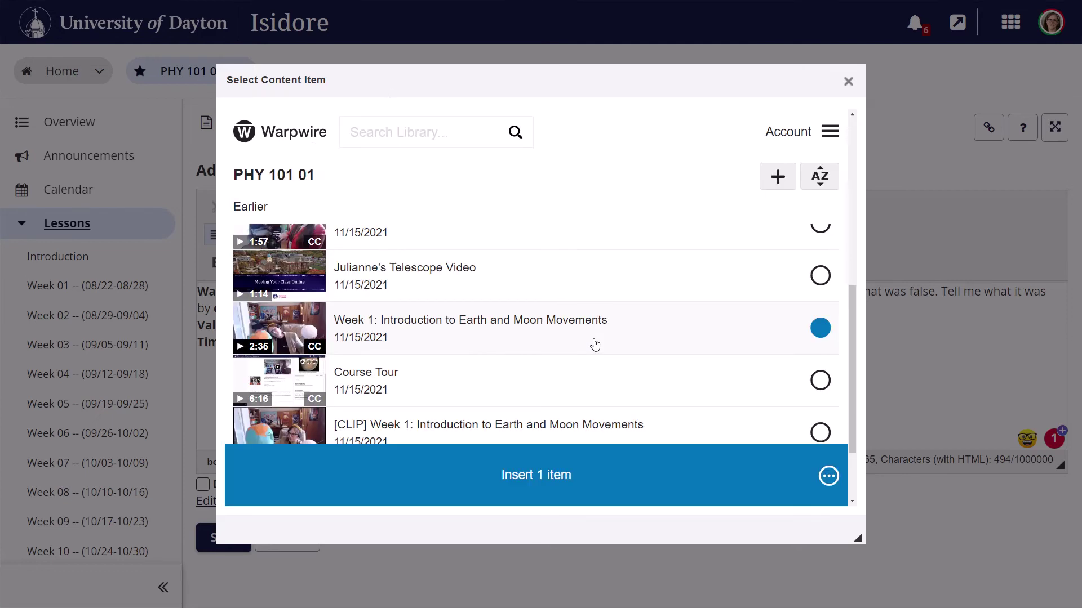
pyautogui.click(614, 478)
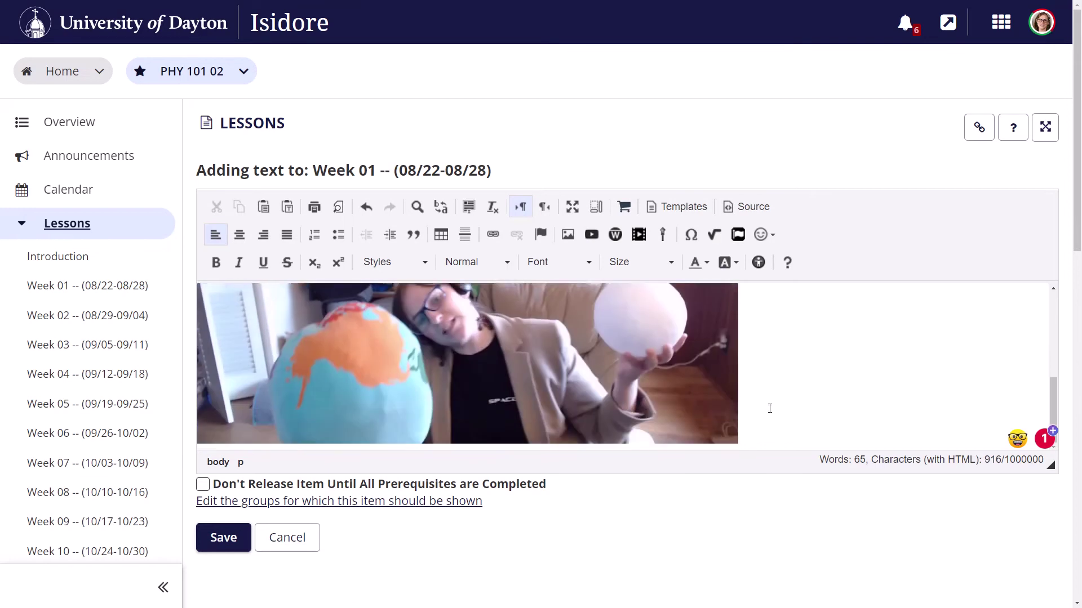
# Add the word "Reading" on a new line below the embedded video and select it.
pyautogui.scroll(-2, 705, 389)
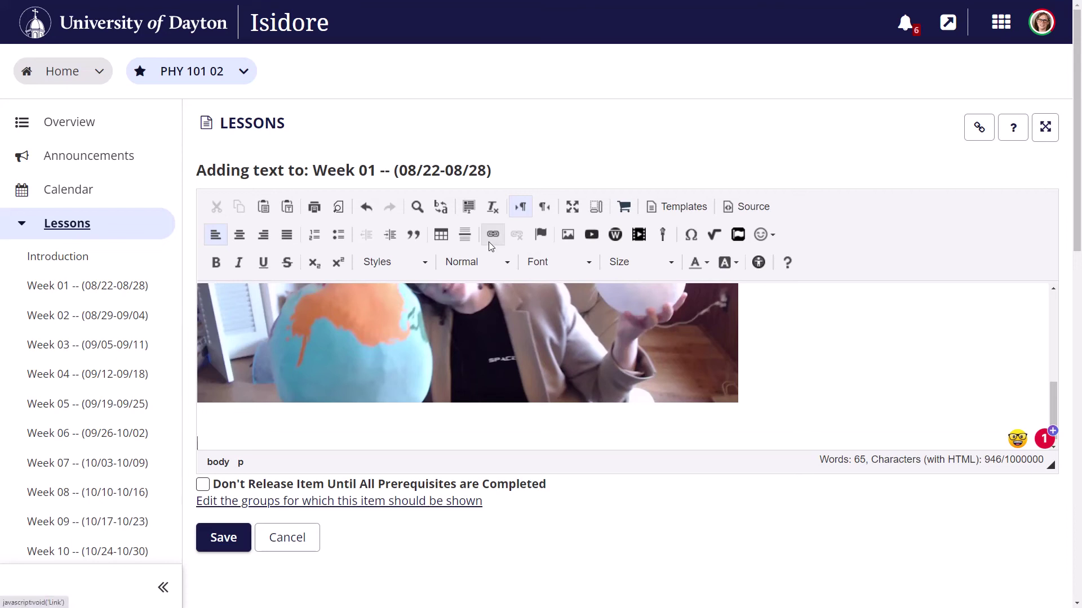
pyautogui.write('Reading')
pyautogui.doubleClick(241, 442)
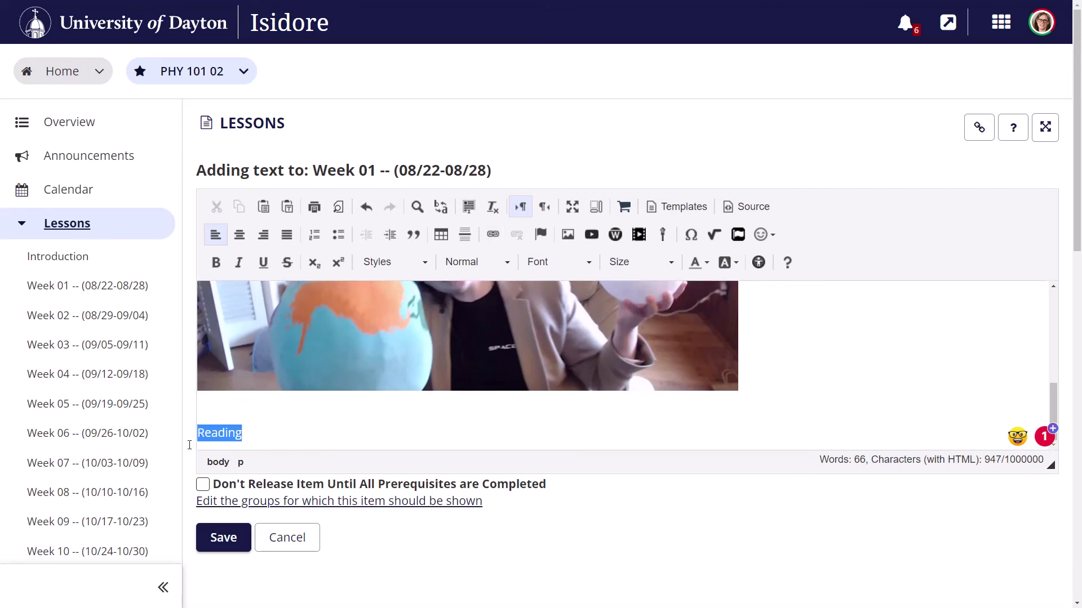
# Examine the link and file upload options for the selected word "Reading" without applying a link.
pyautogui.click(489, 237)
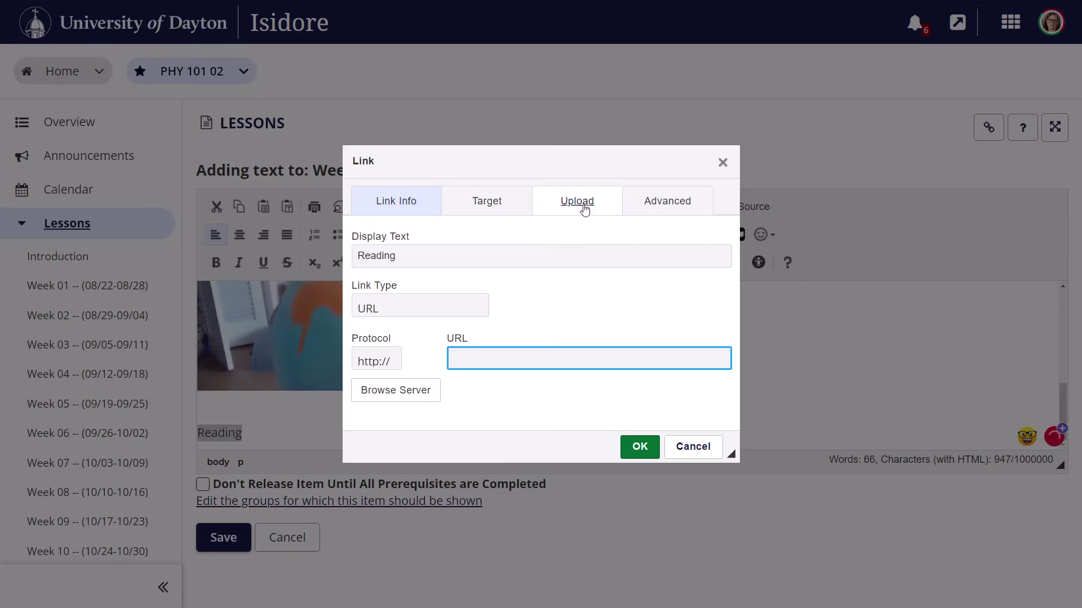
pyautogui.click(558, 207)
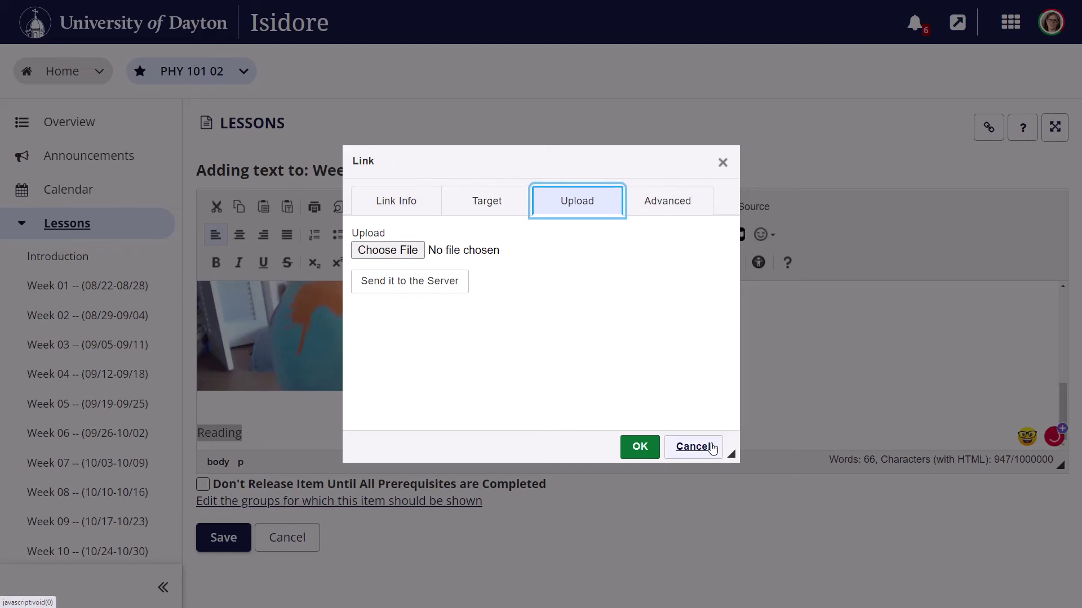
pyautogui.click(413, 210)
pyautogui.click(696, 457)
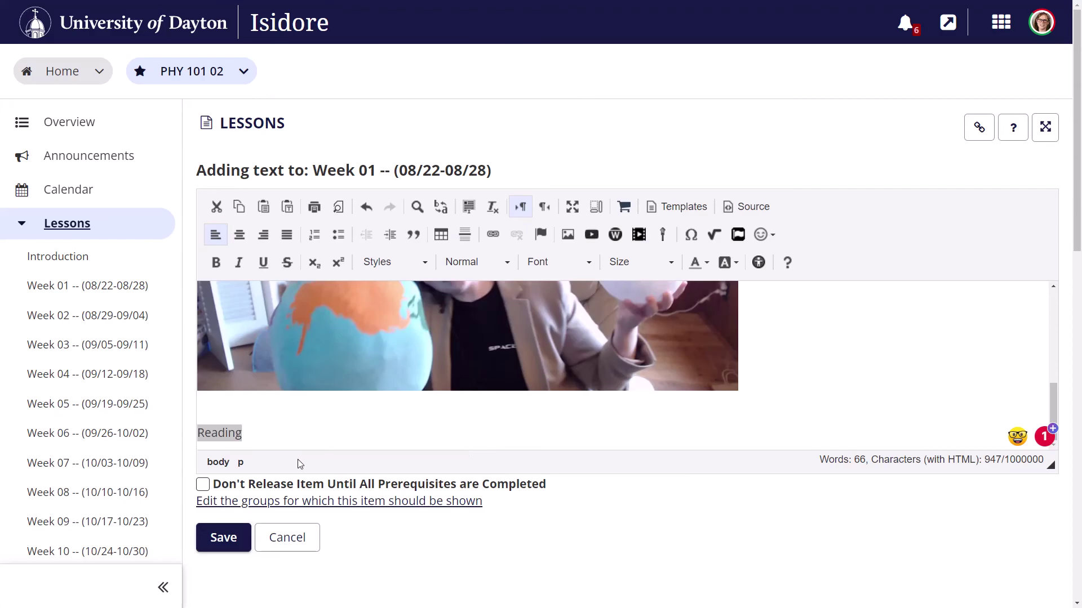
# Remove the word "Reading" below the embedded video and save the Task 1 text item.
pyautogui.click(320, 446)
pyautogui.doubleClick(327, 437)
pyautogui.press('BackSpace')
pyautogui.press('BackSpace')
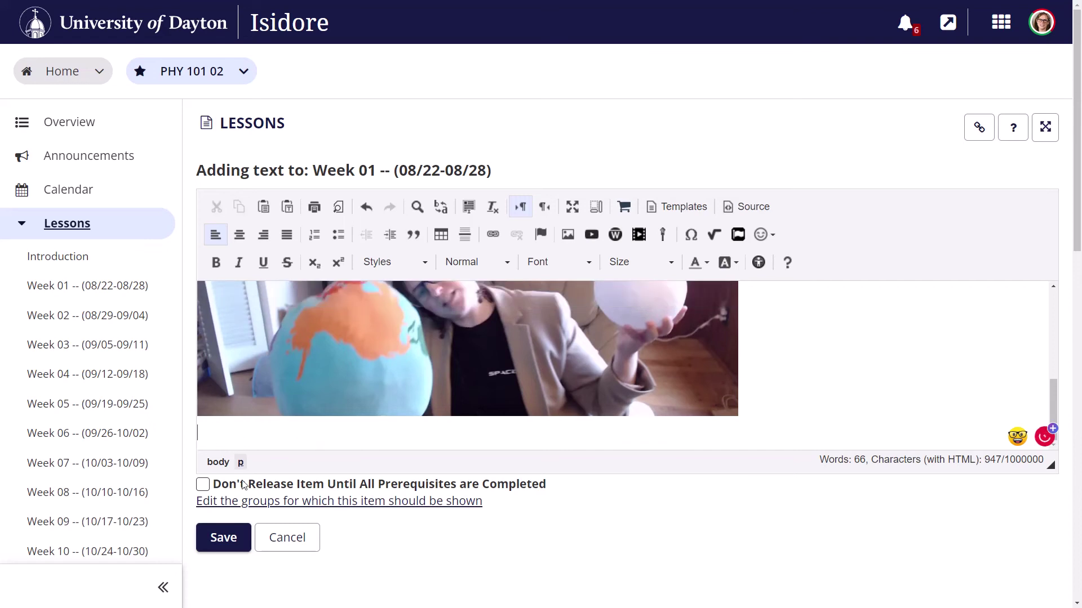
pyautogui.click(241, 543)
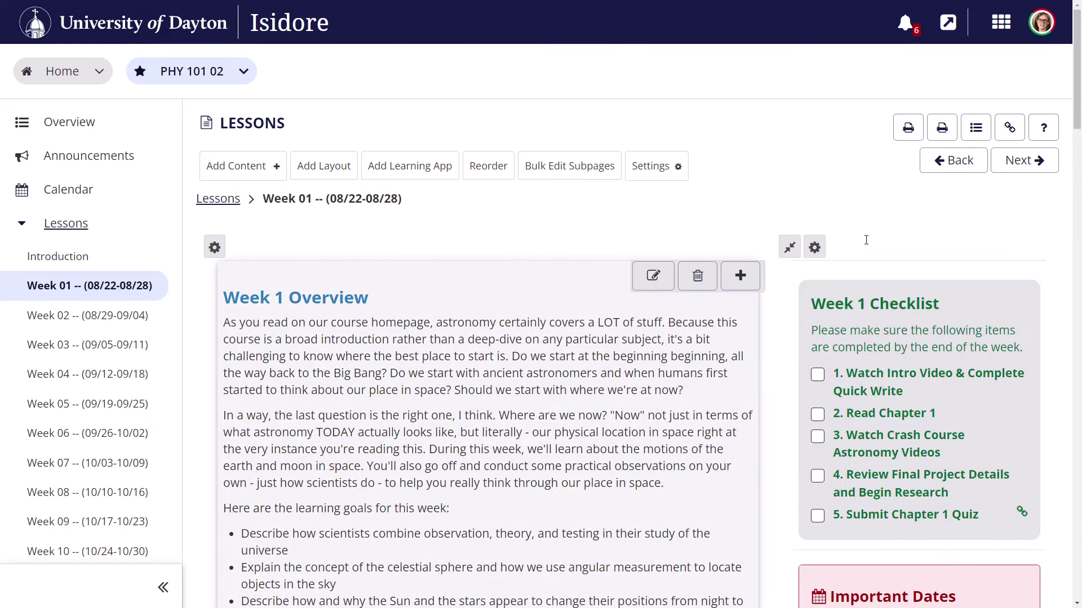
# Review the saved Task 1 section, and highlight the matching first task in the original Tasks list for comparison.
pyautogui.moveTo(1077, 107); pyautogui.dragTo(1076, 565)
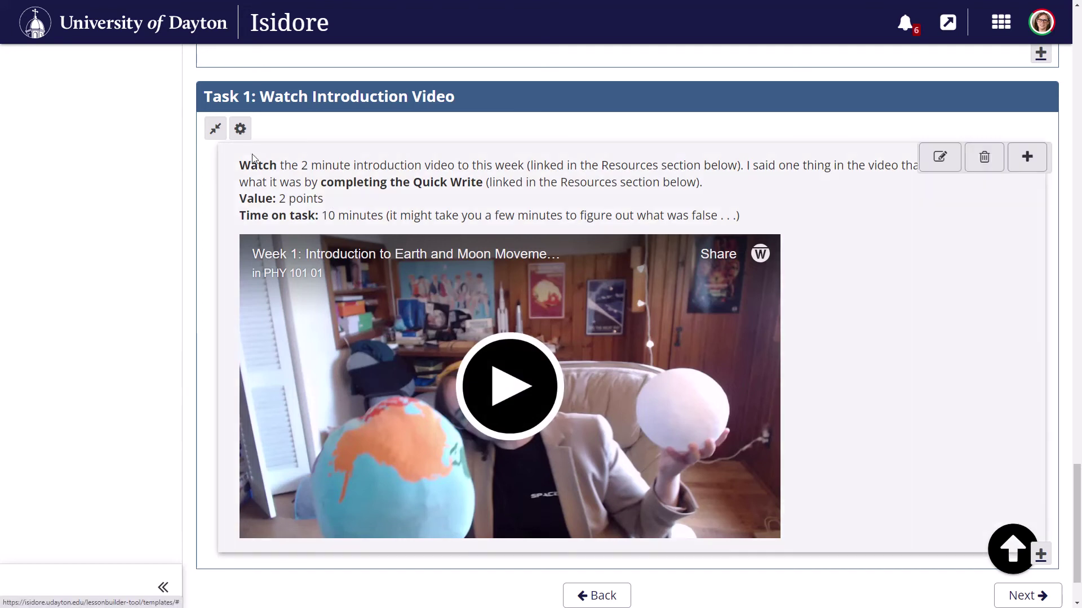
pyautogui.moveTo(1077, 470); pyautogui.dragTo(1077, 379)
pyautogui.scroll(15, 842, 403)
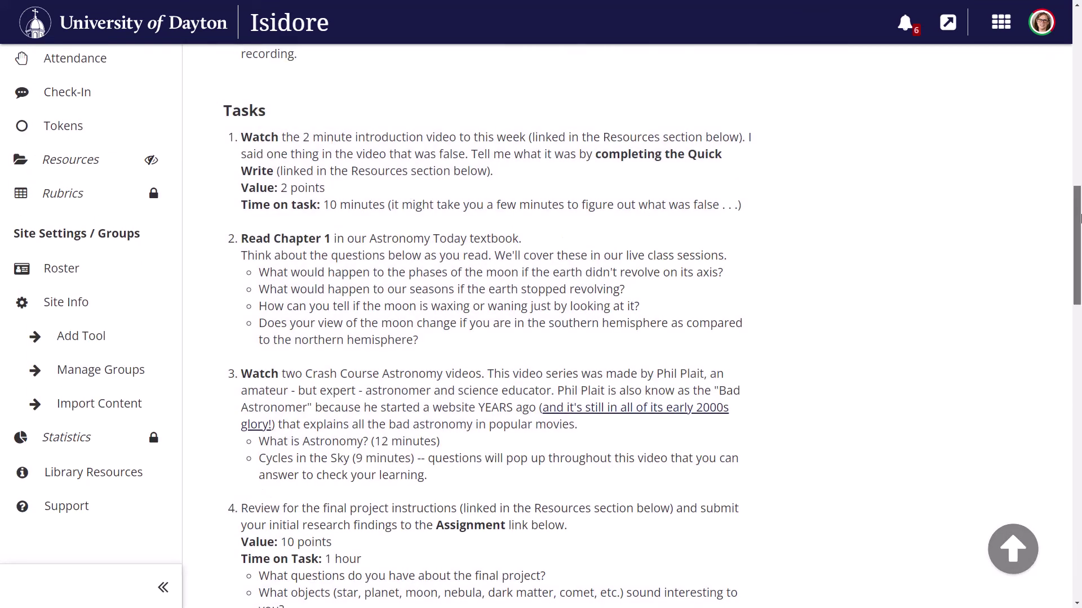
pyautogui.moveTo(1080, 219); pyautogui.dragTo(1081, 215)
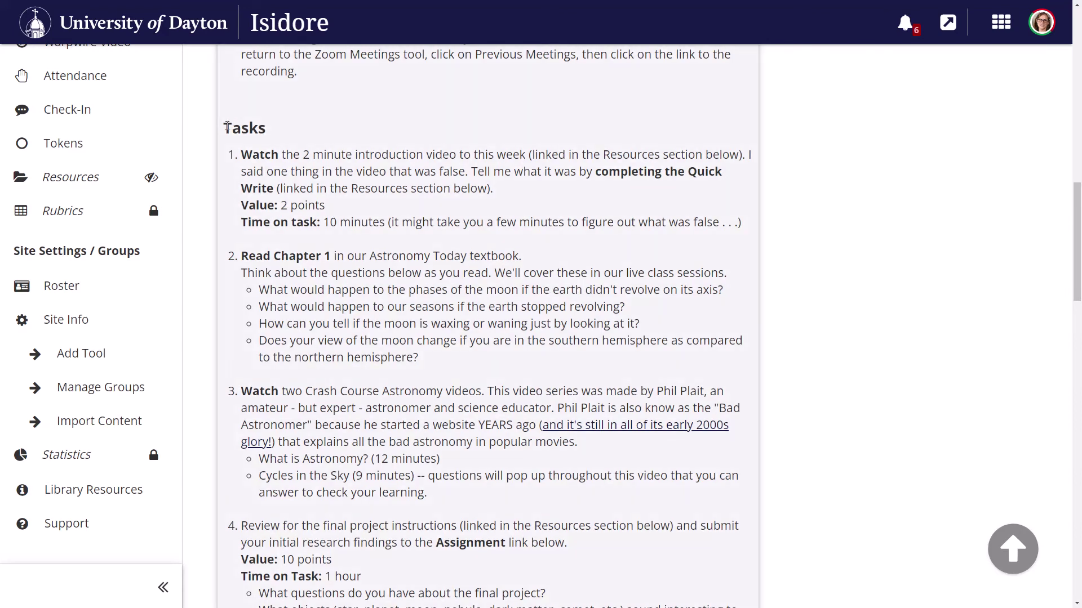
pyautogui.moveTo(225, 125); pyautogui.dragTo(747, 225)
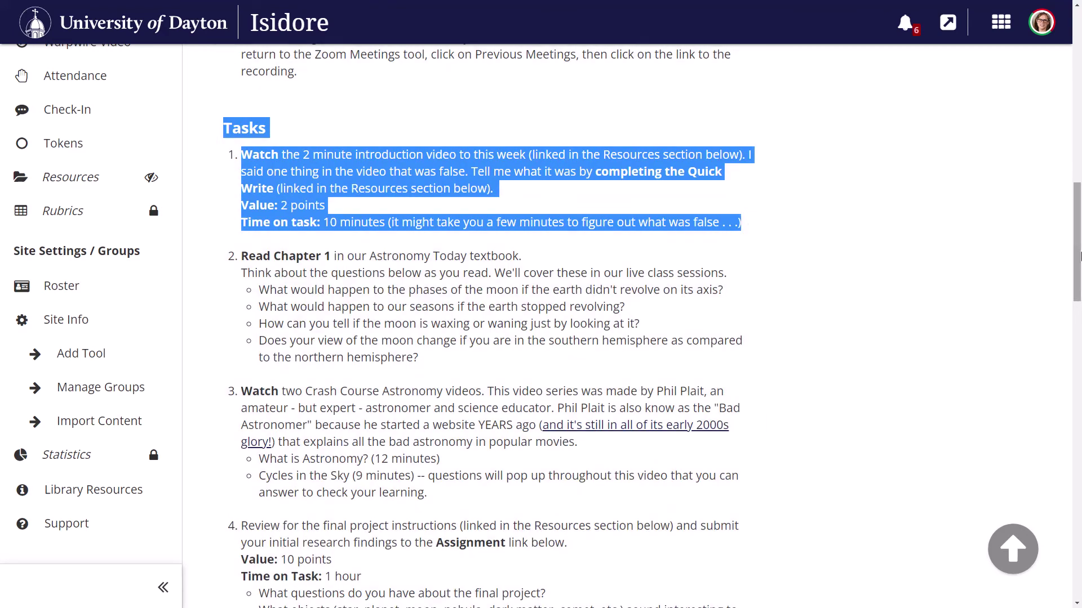
# Make the "Task 1: Watch Introduction Video" section collapsible and save its column settings.
pyautogui.scroll(-10, 748, 226)
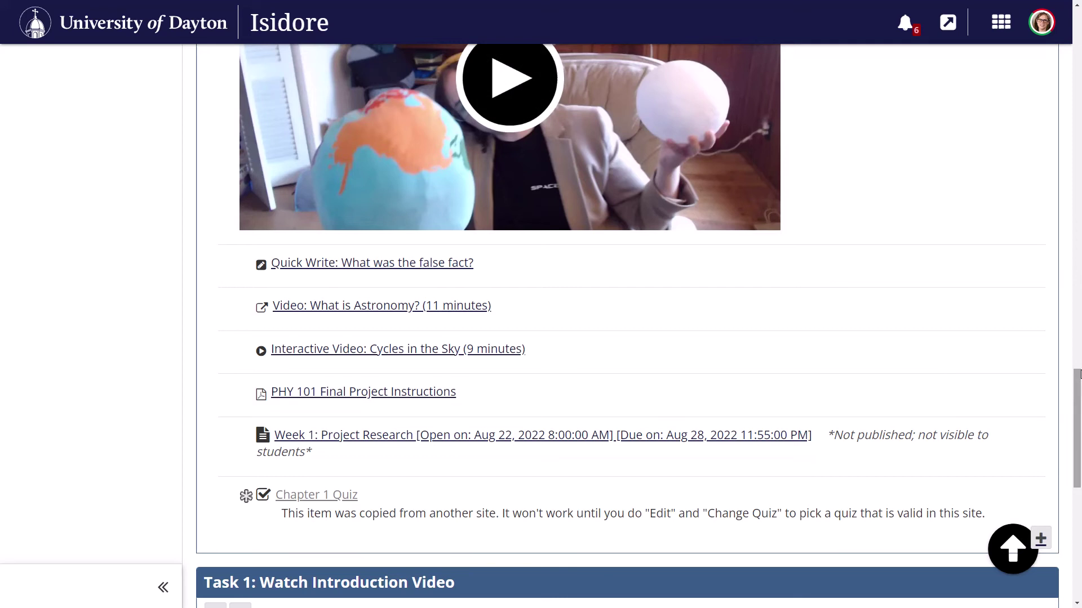
pyautogui.scroll(-7, 355, 269)
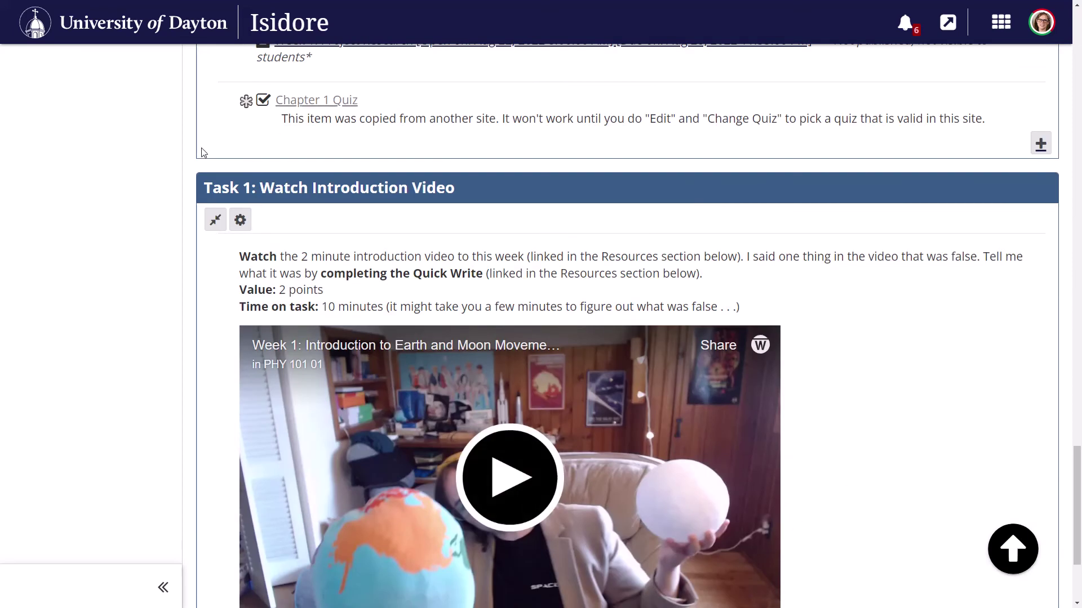
pyautogui.click(240, 220)
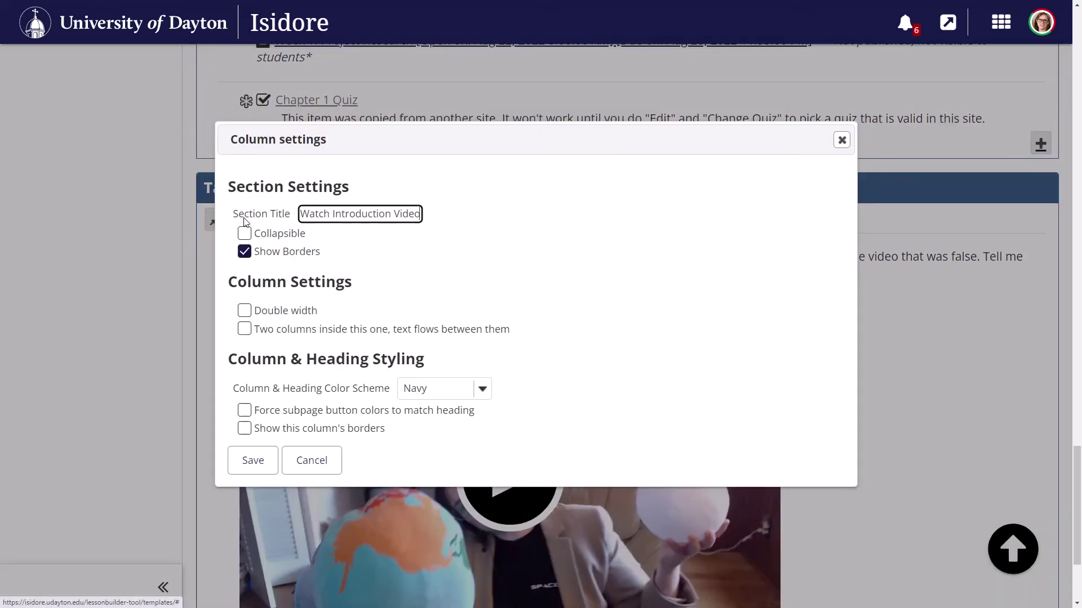
pyautogui.click(244, 233)
pyautogui.click(345, 252)
pyautogui.click(258, 462)
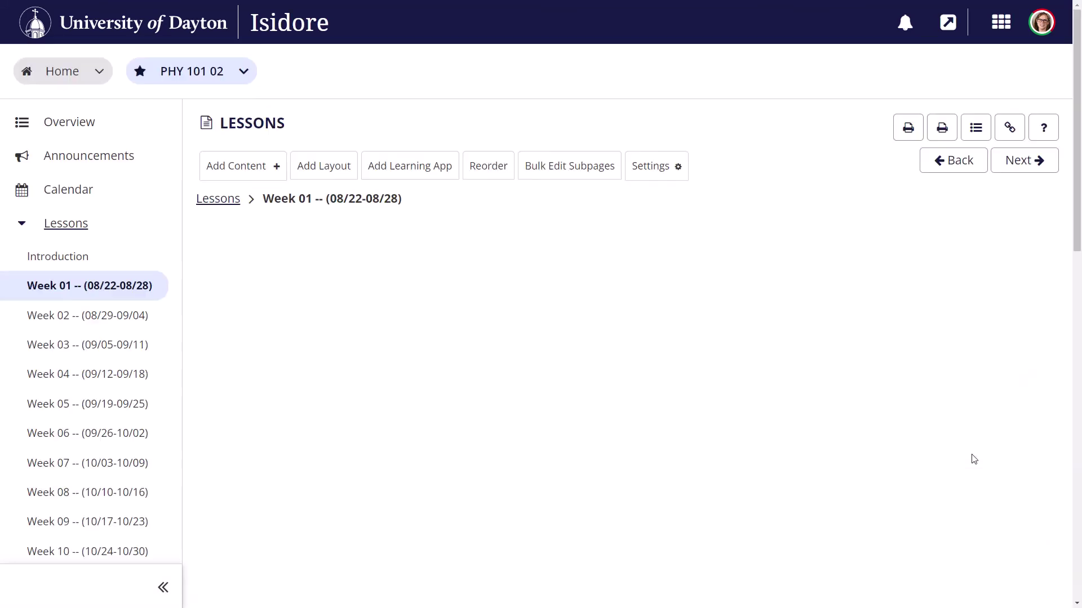
# Expand and collapse the Task 3 and Task 2 sections to examine the instructions inside each.
pyautogui.moveTo(1078, 98); pyautogui.dragTo(1079, 439)
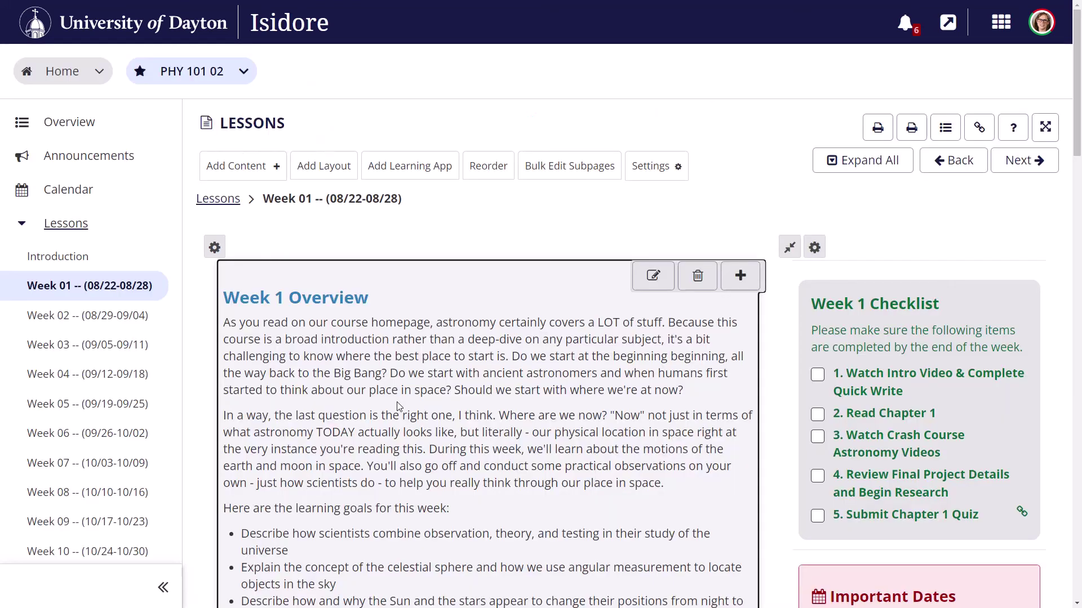
pyautogui.moveTo(1077, 134); pyautogui.dragTo(1078, 578)
pyautogui.click(372, 397)
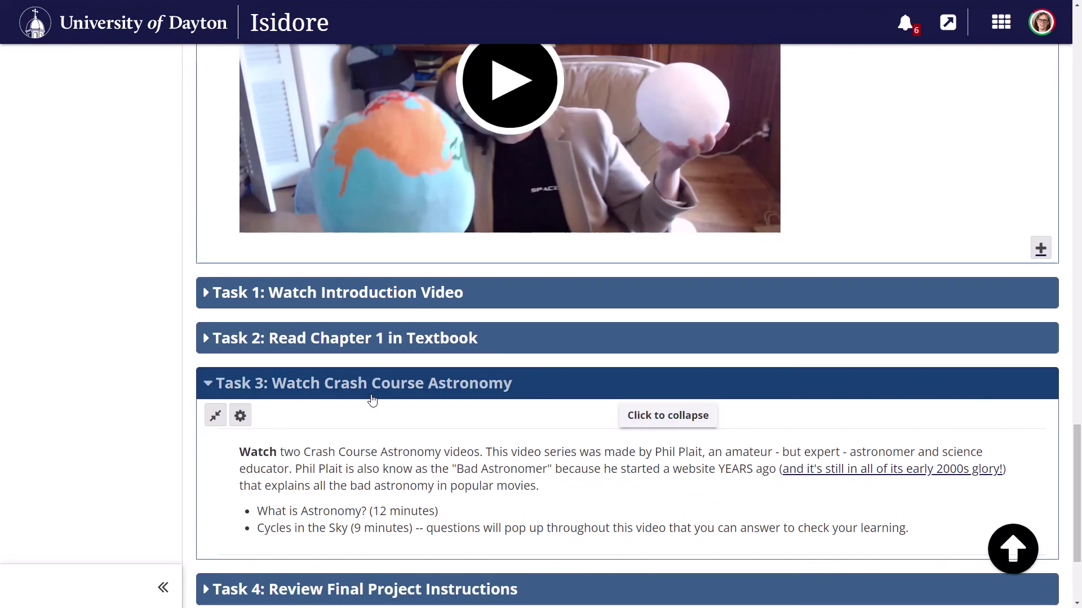
pyautogui.scroll(-1, 343, 532)
pyautogui.click(356, 325)
pyautogui.click(343, 340)
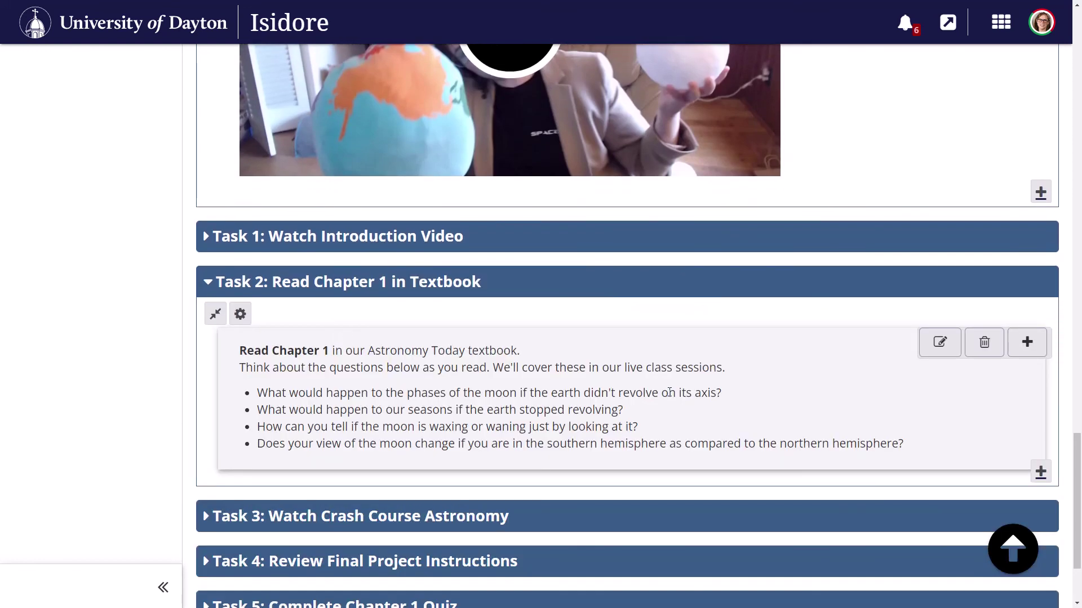
pyautogui.click(314, 295)
# Review the old Resources section and the collapsed task sections, and highlight the original Tasks list in the overview text.
pyautogui.scroll(6, 137, 313)
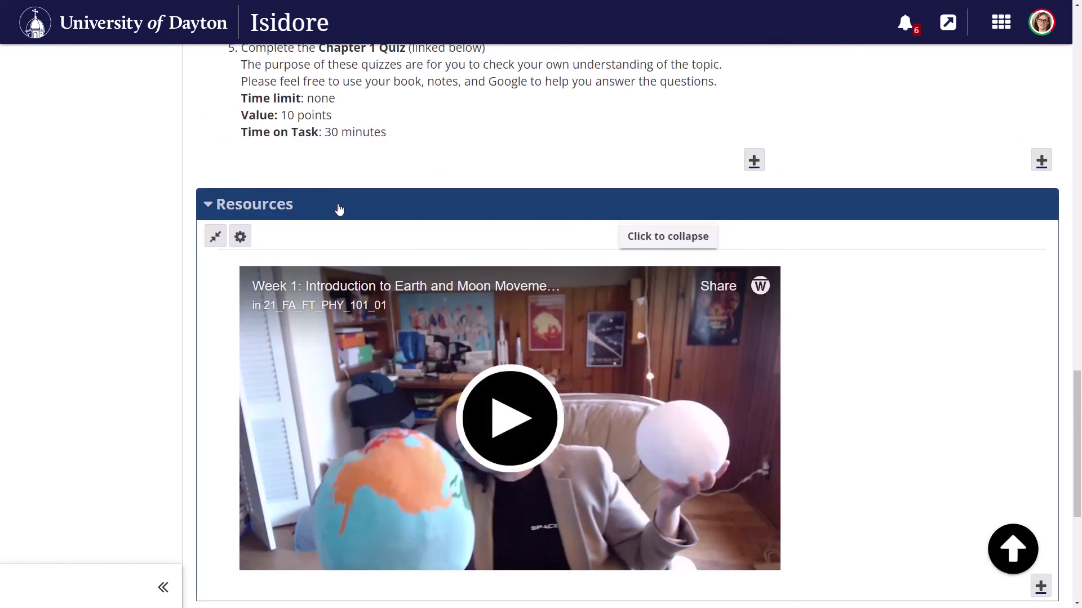
pyautogui.scroll(-6, 174, 277)
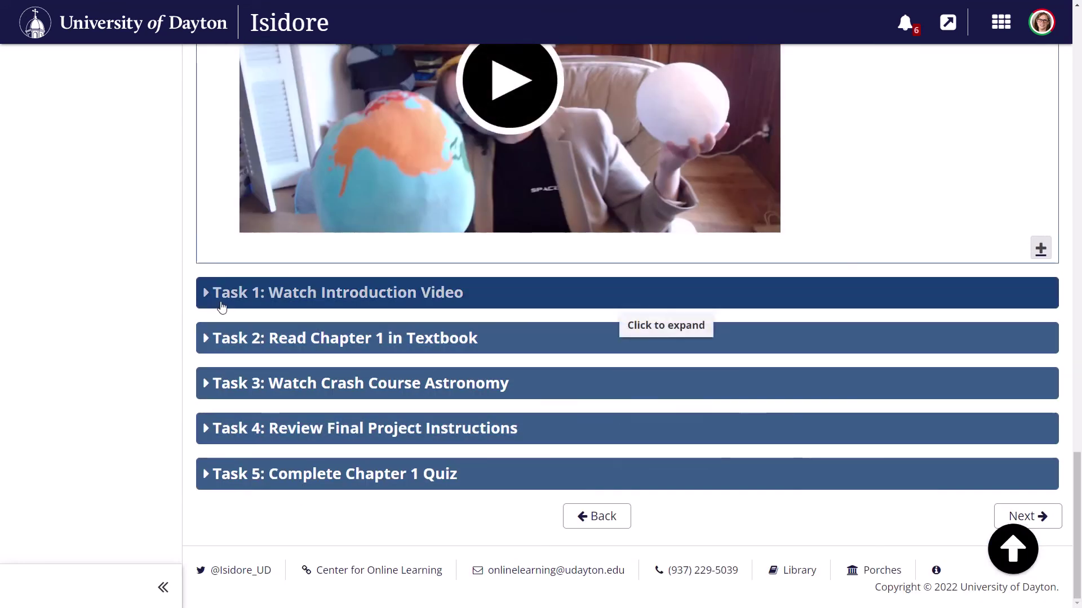
pyautogui.scroll(18, 24, 362)
pyautogui.moveTo(228, 249); pyautogui.dragTo(587, 544)
pyautogui.click(587, 544)
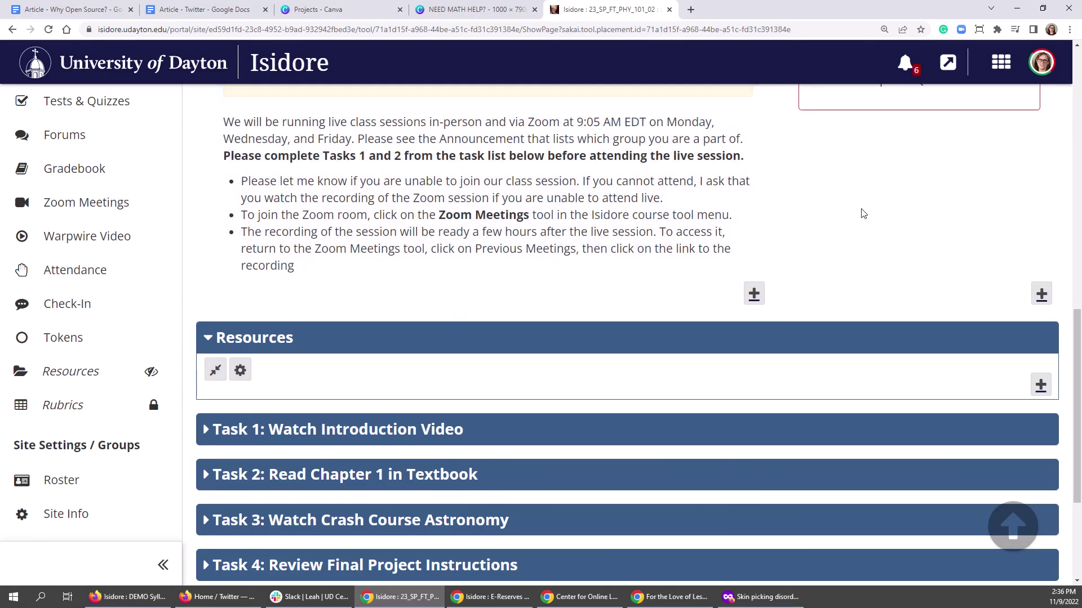
# Remove the empty Resources section above the Task 1 section.
pyautogui.scroll(2, 851, 212)
pyautogui.scroll(-4, 297, 388)
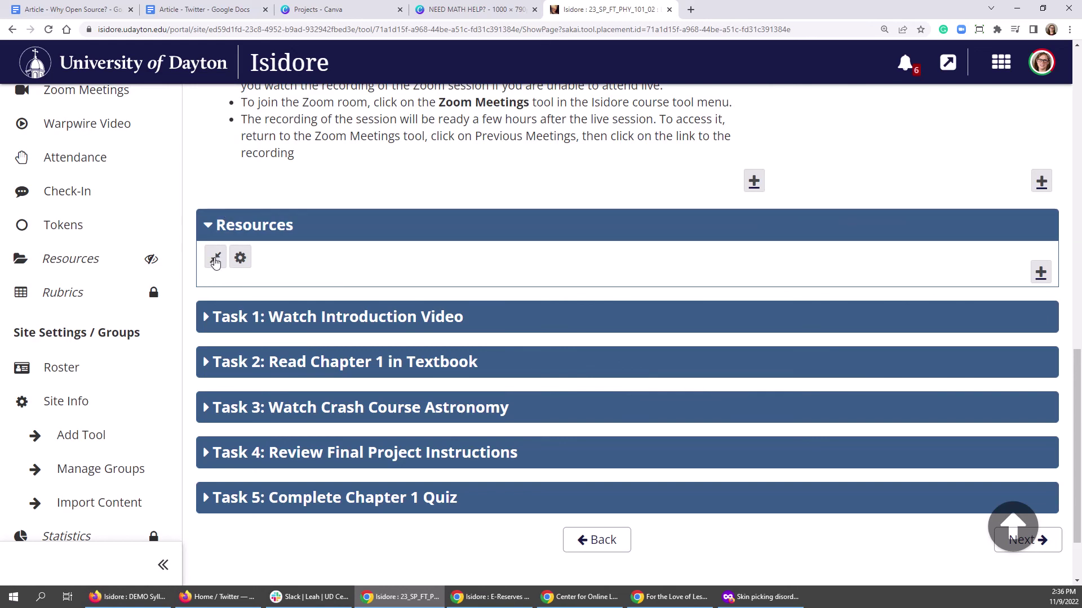
pyautogui.click(214, 260)
pyautogui.moveTo(1078, 417)
pyautogui.mouseDown()
pyautogui.moveTo(1070, 173)
pyautogui.moveTo(1070, 399)
pyautogui.mouseUp()
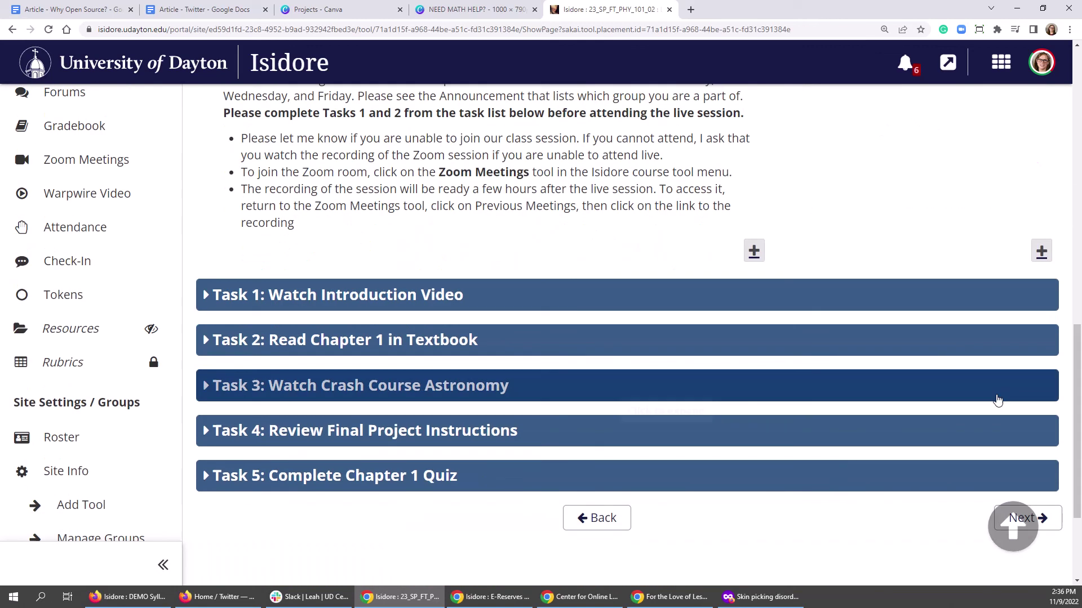
# Expand the Task 3 section to examine its instructions and video links, and collapse it again.
pyautogui.click(363, 386)
pyautogui.scroll(-2, 357, 395)
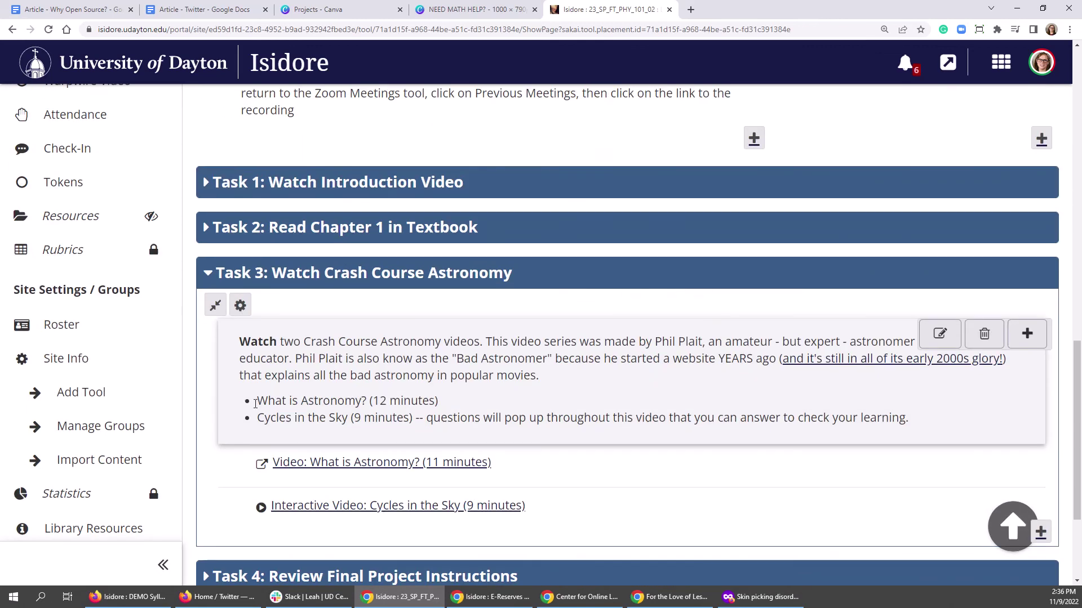
pyautogui.click(625, 277)
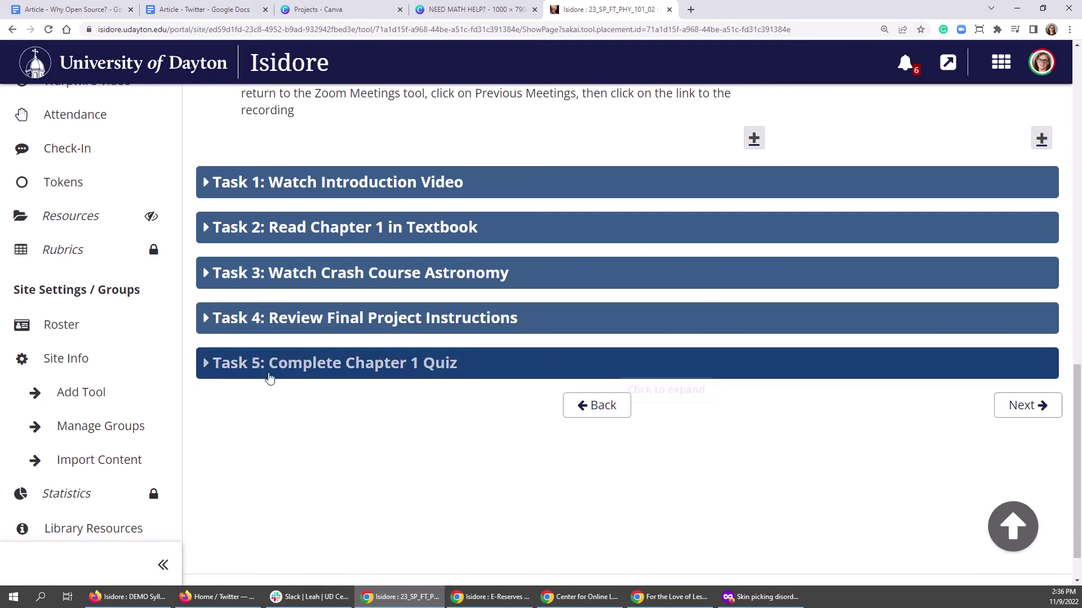